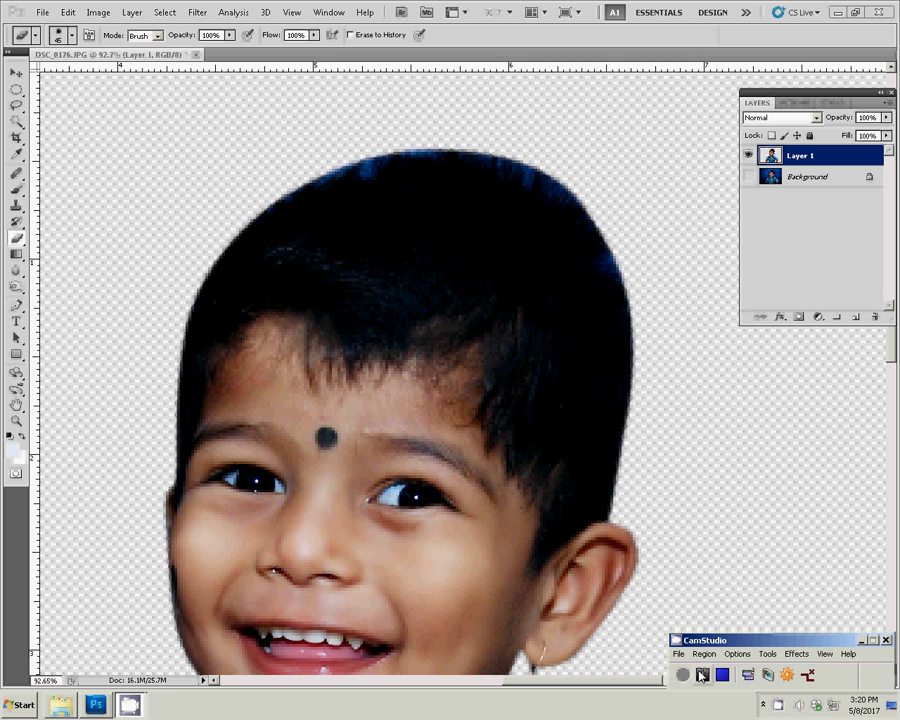
# Step: Erase the rough edge along the top of the boy's hair, then enlarge the brush to 60 for smudging
pyautogui.moveTo(345, 154)
pyautogui.mouseDown()
pyautogui.moveTo(452, 148)
pyautogui.moveTo(597, 214)
pyautogui.moveTo(637, 345)
pyautogui.moveTo(600, 250)
pyautogui.moveTo(550, 191)
pyautogui.moveTo(418, 147)
pyautogui.moveTo(492, 161)
pyautogui.moveTo(548, 201)
pyautogui.moveTo(630, 337)
pyautogui.moveTo(634, 380)
pyautogui.moveTo(600, 250)
pyautogui.moveTo(635, 418)
pyautogui.moveTo(608, 275)
pyautogui.moveTo(518, 175)
pyautogui.mouseUp()
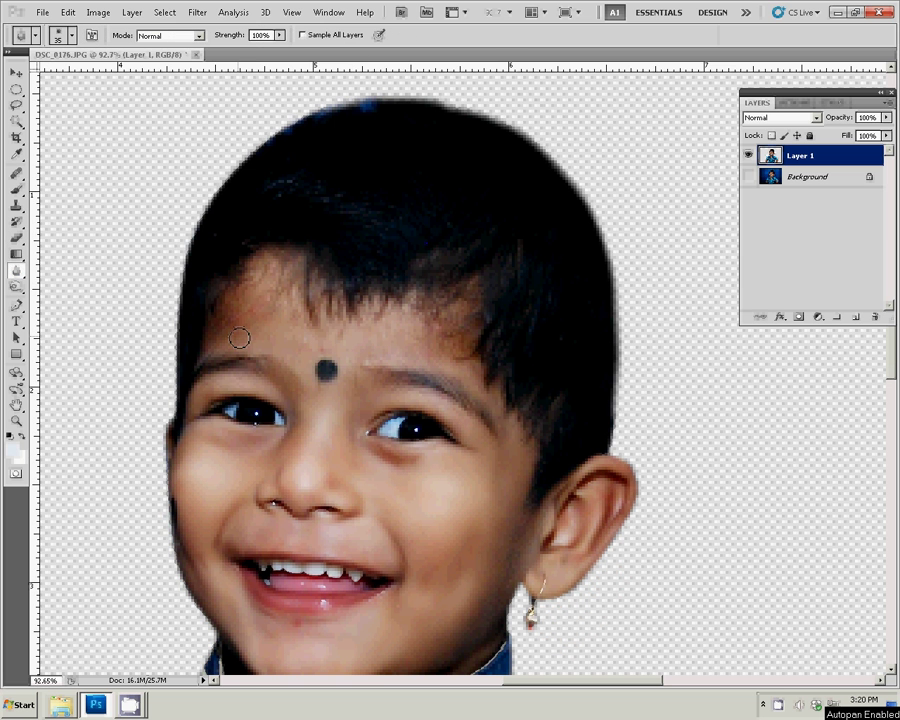
pyautogui.press(']')
# Step: Zoom out to 16.67% so the whole cut-out shows, float the document, and bring up the 104ND40X folder
pyautogui.press('z')
pyautogui.rightClick(316, 396)
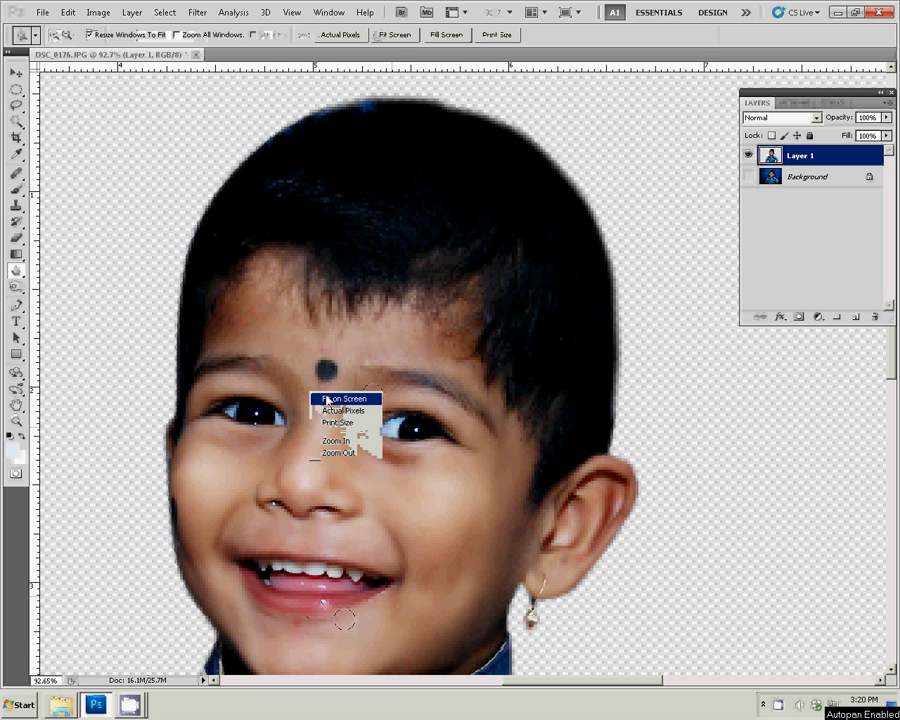
pyautogui.click(335, 400)
pyautogui.keyDown('alt'); pyautogui.click(470, 400); pyautogui.keyUp('alt')
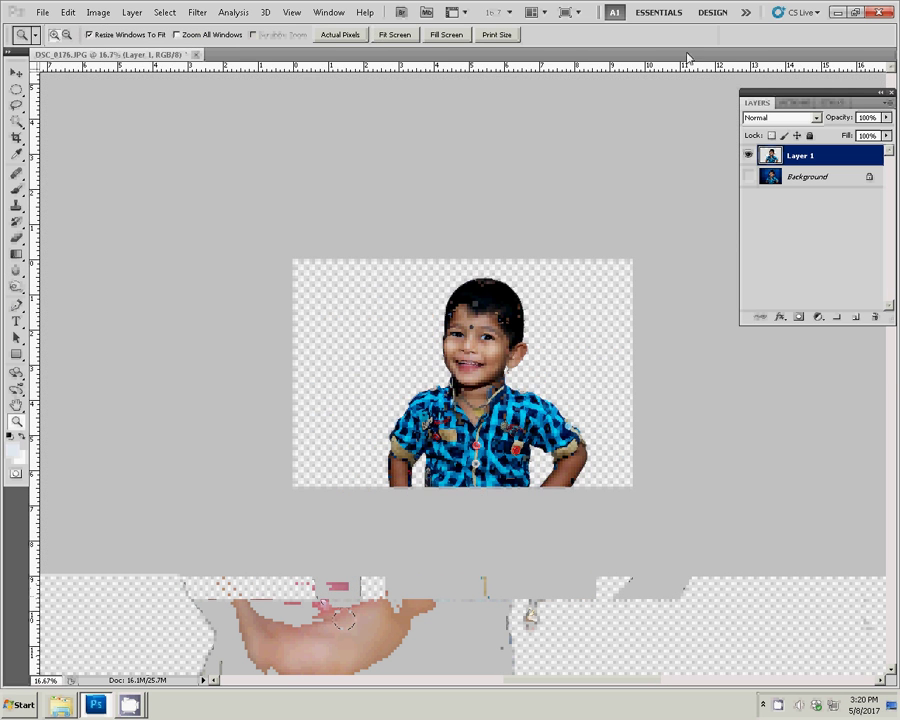
pyautogui.moveTo(688, 57); pyautogui.dragTo(679, 72)
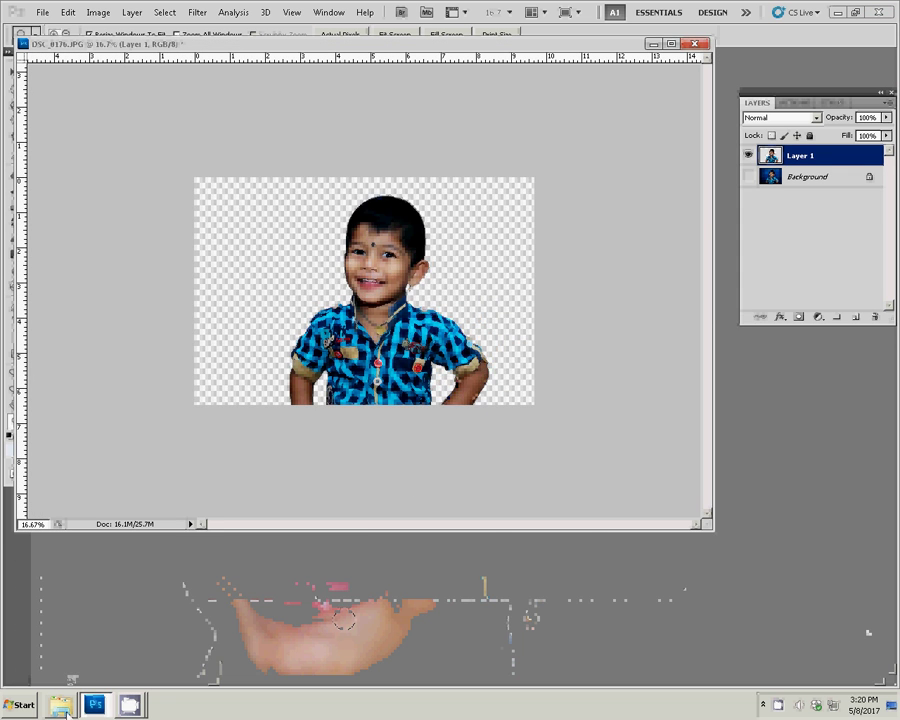
pyautogui.click(60, 705)
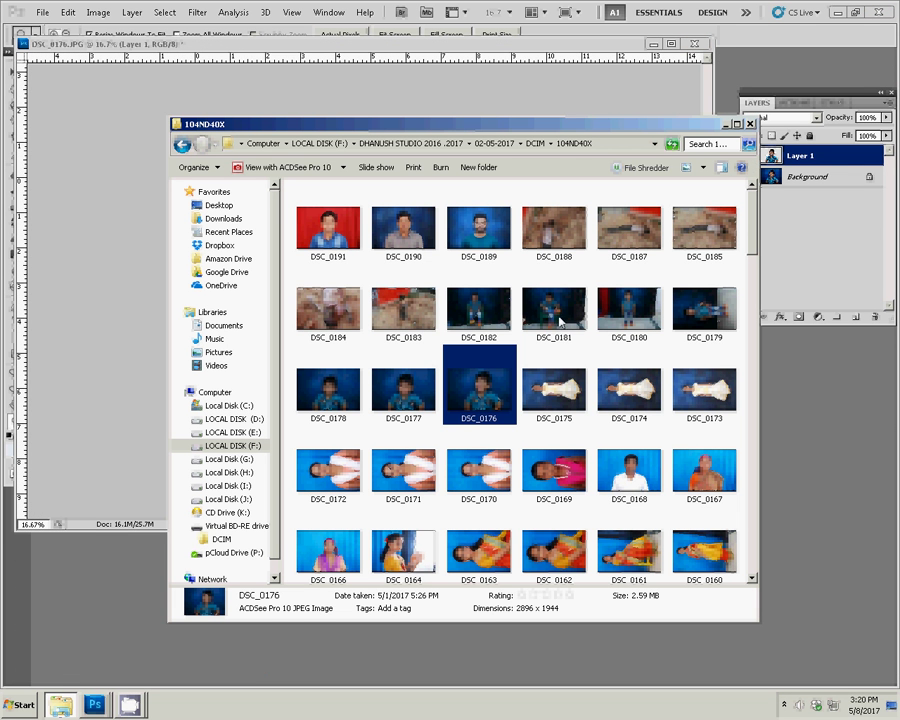
# Step: Select DSC_0182 with DSC_0181 in the folder and open them in Photoshop
pyautogui.keyDown('ctrl'); pyautogui.click(476, 318); pyautogui.keyUp('ctrl')
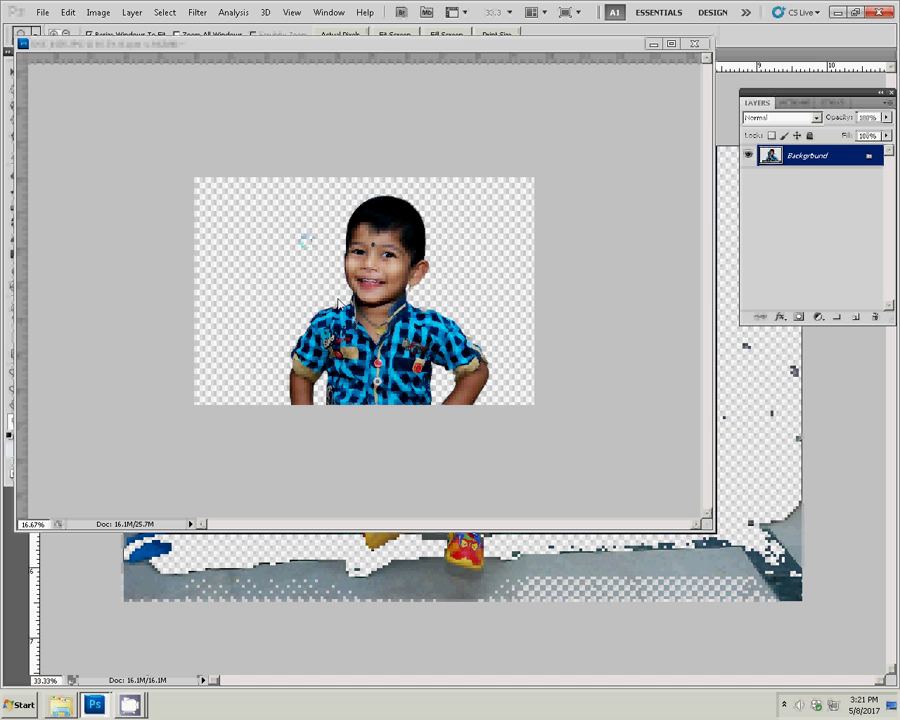
# Step: Minimize the cut-out, close the cross-legged chair photo, and move the DSC_0182 window up-left
pyautogui.click(653, 45)
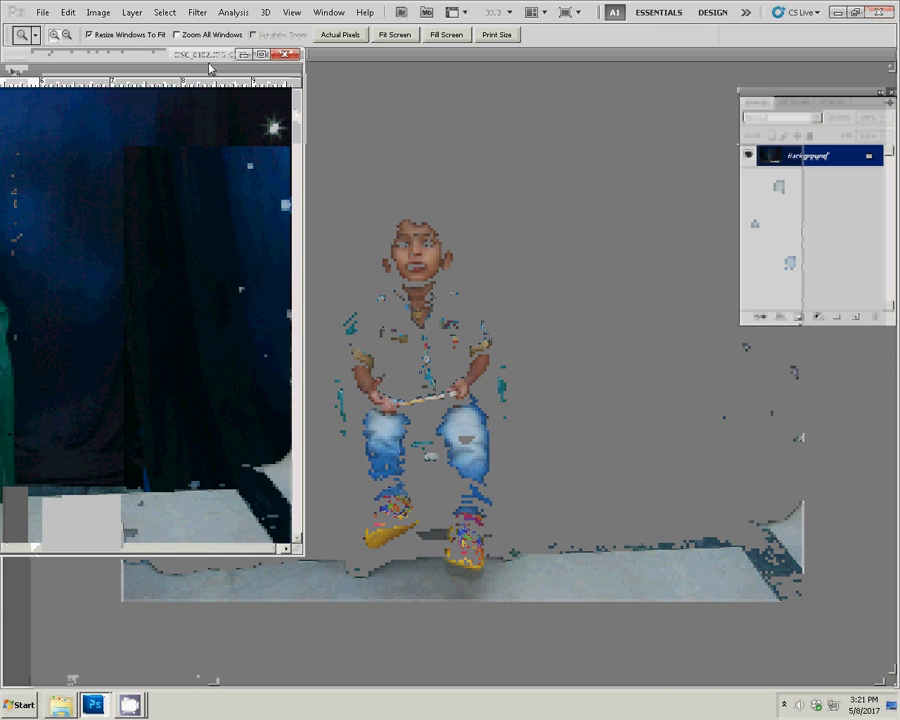
pyautogui.moveTo(209, 66); pyautogui.dragTo(410, 104)
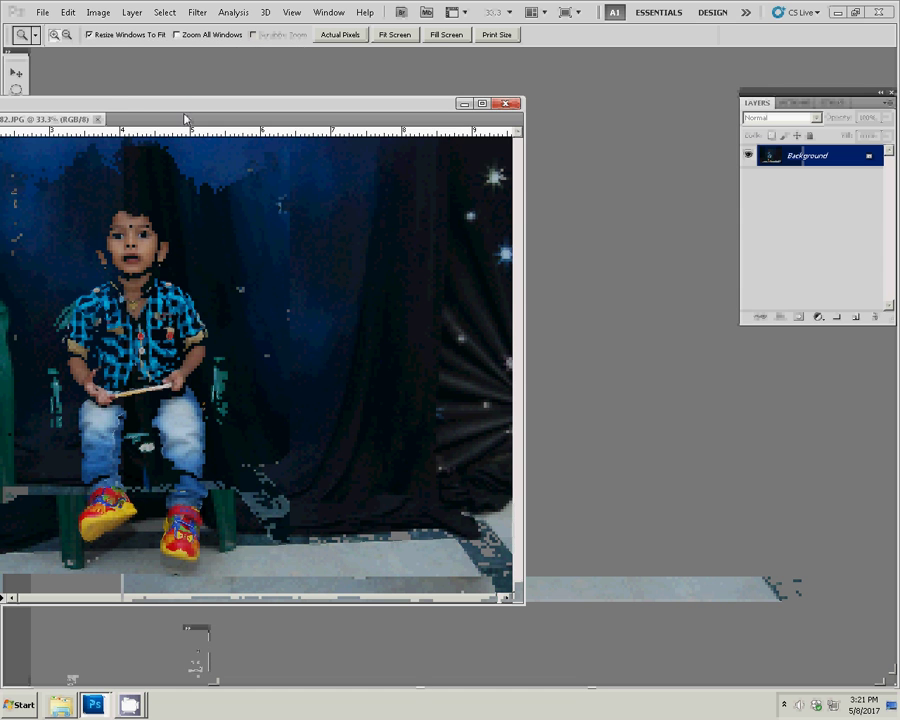
pyautogui.moveTo(184, 119); pyautogui.dragTo(336, 166)
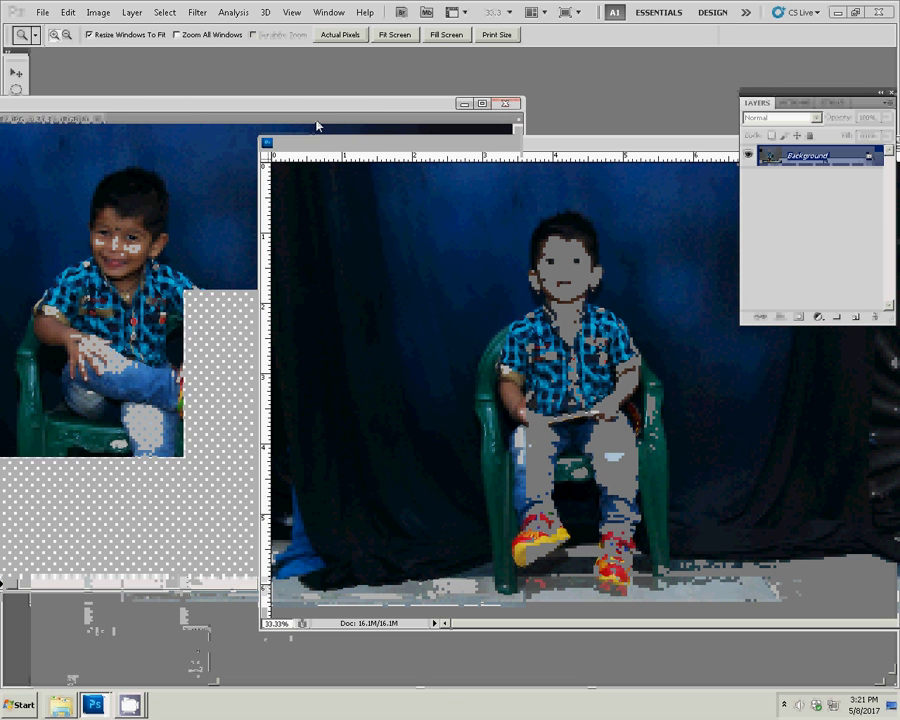
pyautogui.click(292, 103)
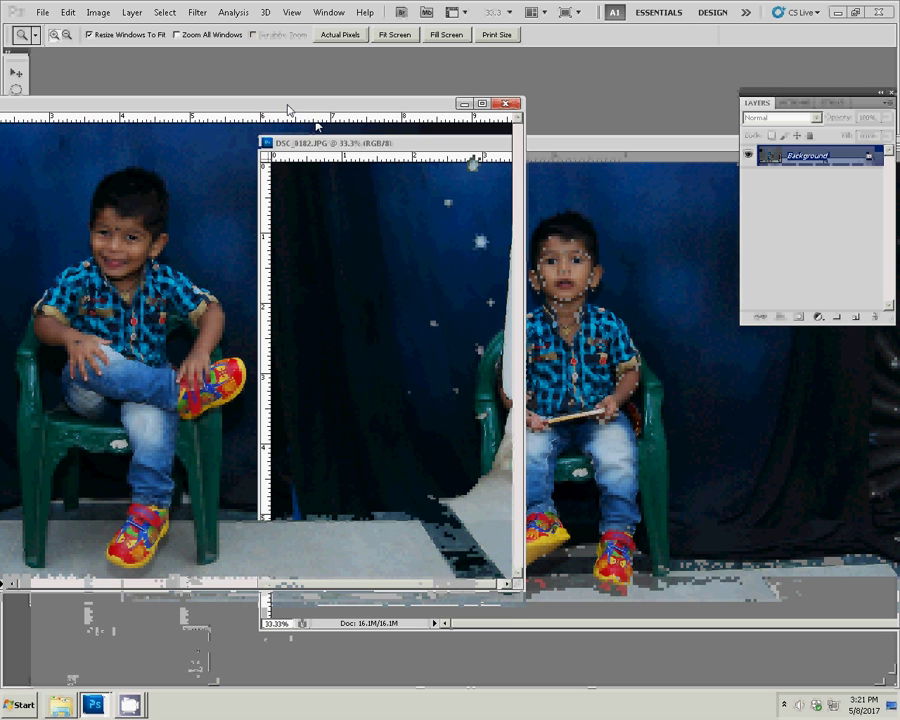
pyautogui.click(557, 160)
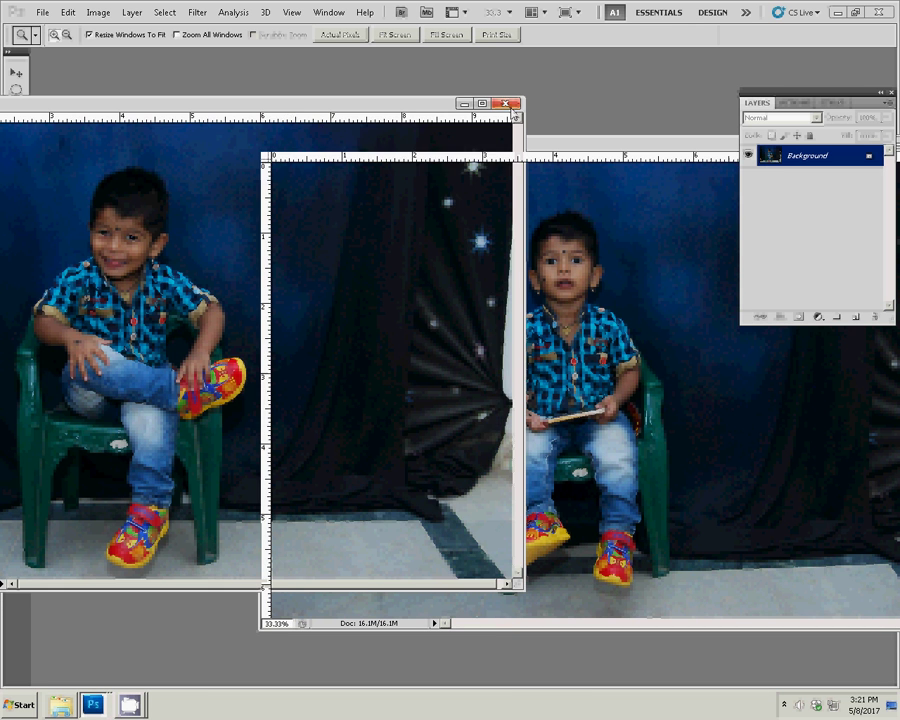
pyautogui.moveTo(568, 146); pyautogui.dragTo(357, 118)
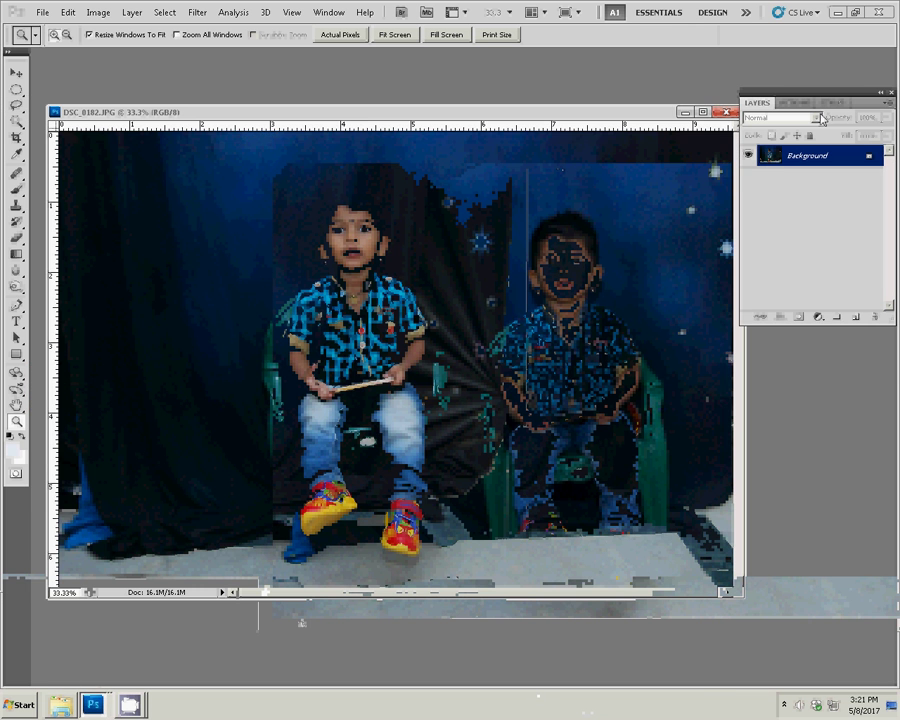
# Step: Play the Correction action on DSC_0182 and zoom in on the boy's face
pyautogui.click(796, 103)
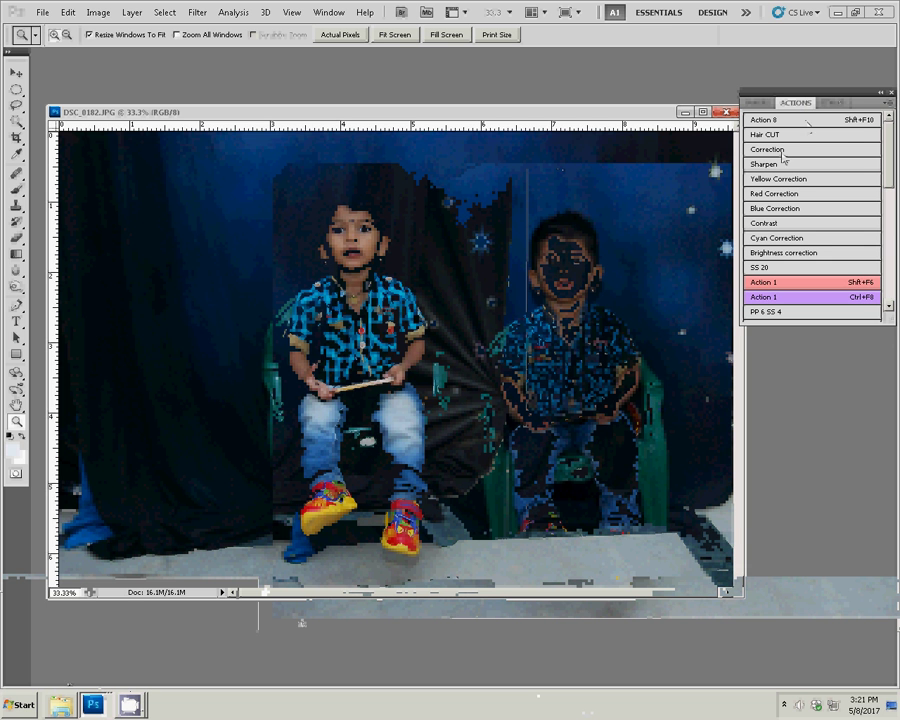
pyautogui.click(780, 150)
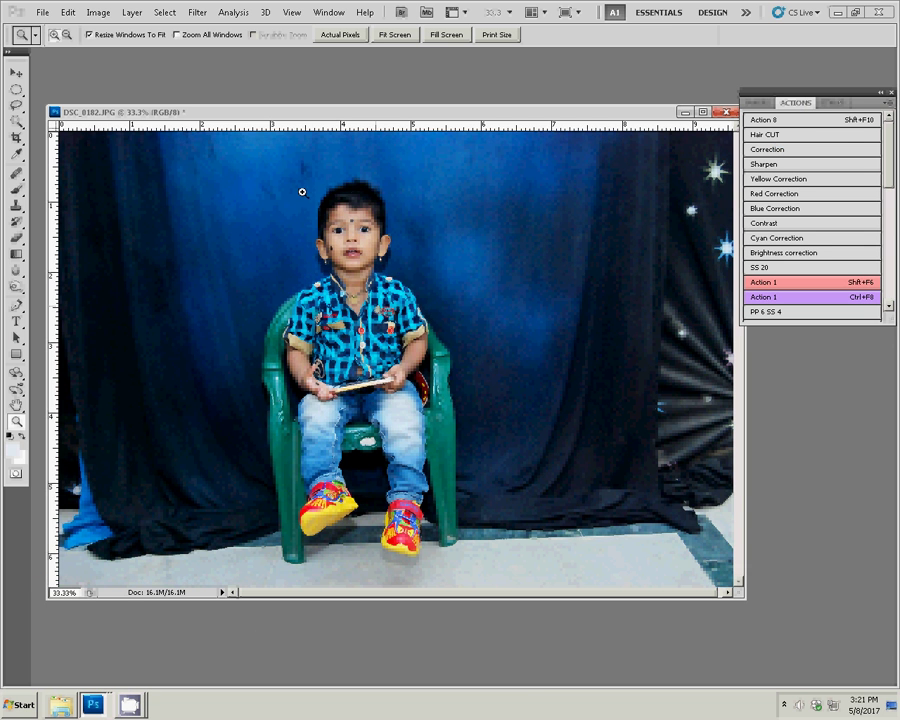
pyautogui.moveTo(301, 190); pyautogui.dragTo(415, 296)
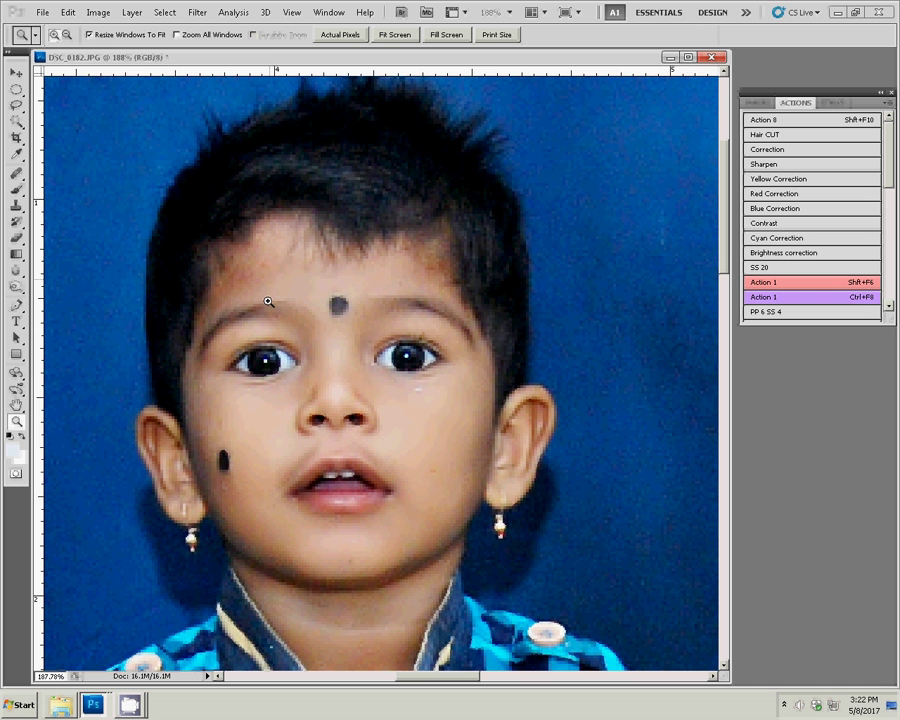
# Step: Start a Pen path around the boy's hair, from the left edge over the top to the right temple
pyautogui.press('p')
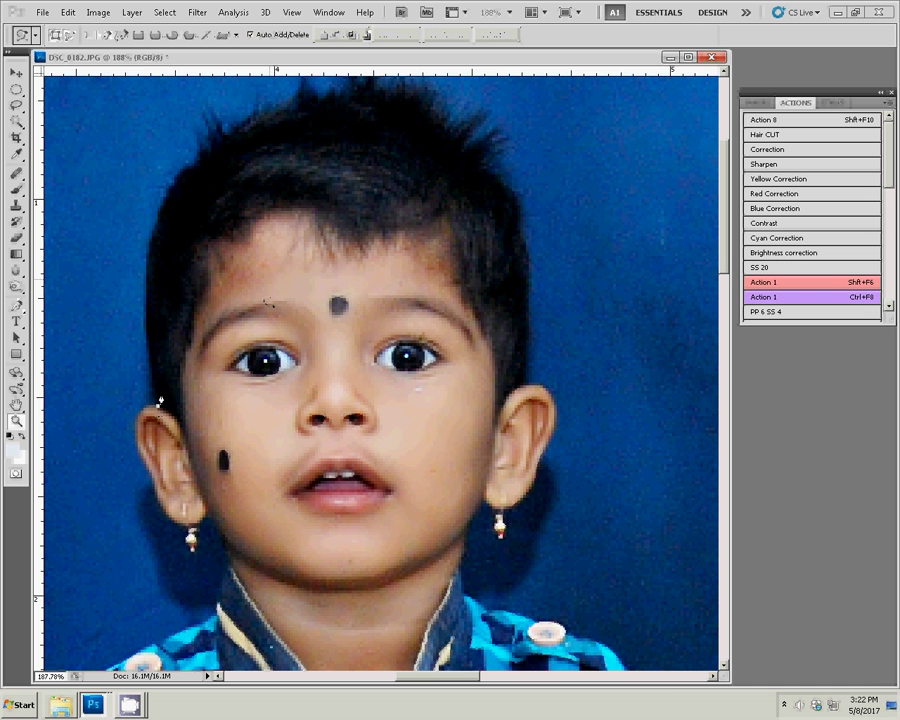
pyautogui.click(148, 244)
pyautogui.click(165, 192)
pyautogui.click(228, 137)
pyautogui.moveTo(258, 116); pyautogui.dragTo(323, 93)
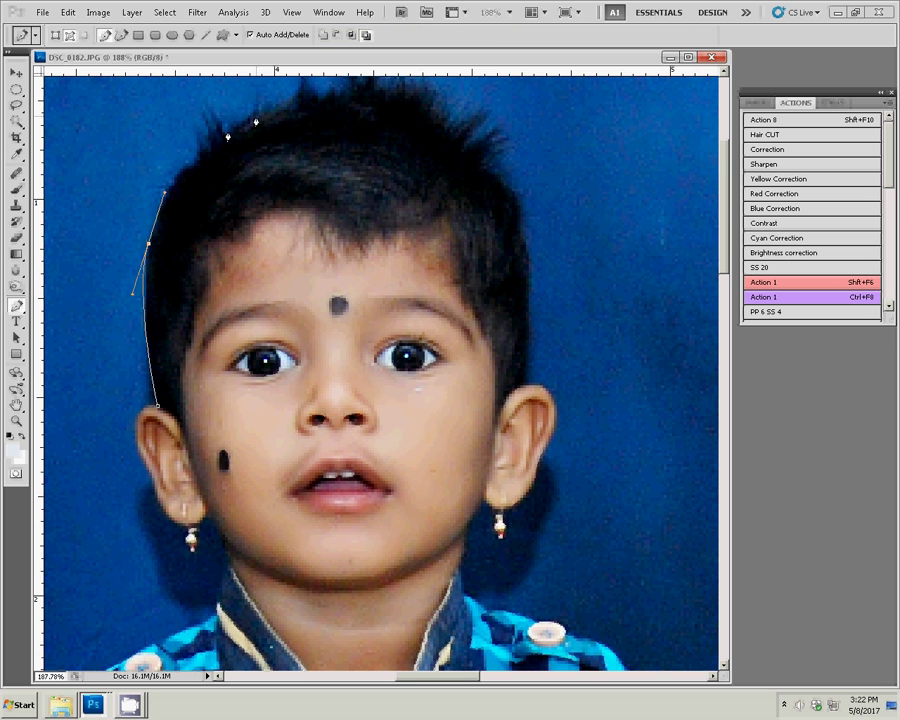
pyautogui.click(430, 106)
pyautogui.click(478, 136)
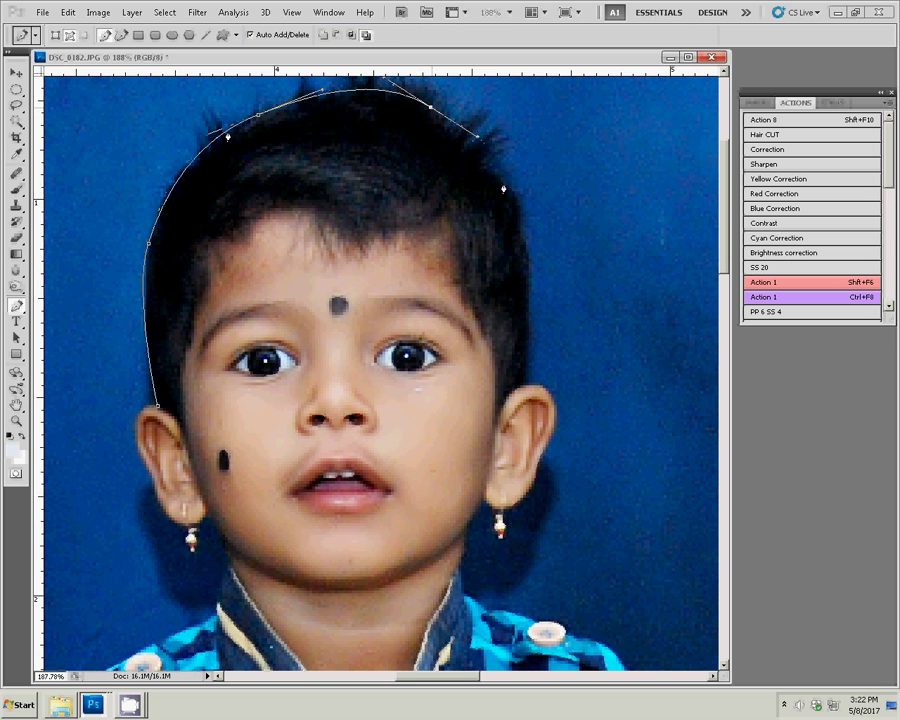
pyautogui.moveTo(516, 232); pyautogui.dragTo(527, 322)
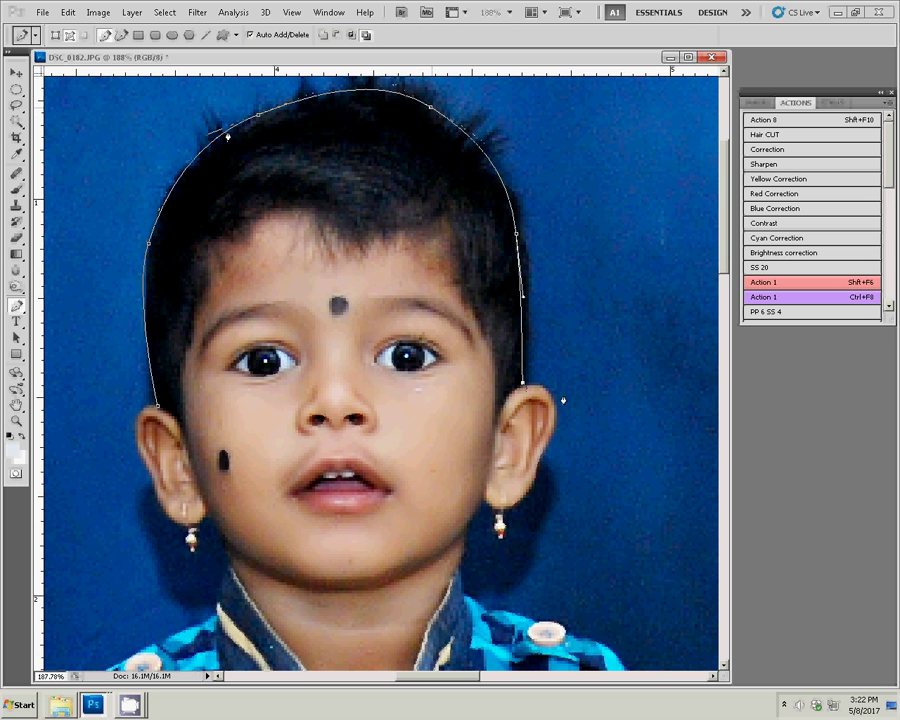
# Step: Continue the path past the ear, down the neck and shoulder to the chair's edge
pyautogui.hotkey('ctrl', '+')
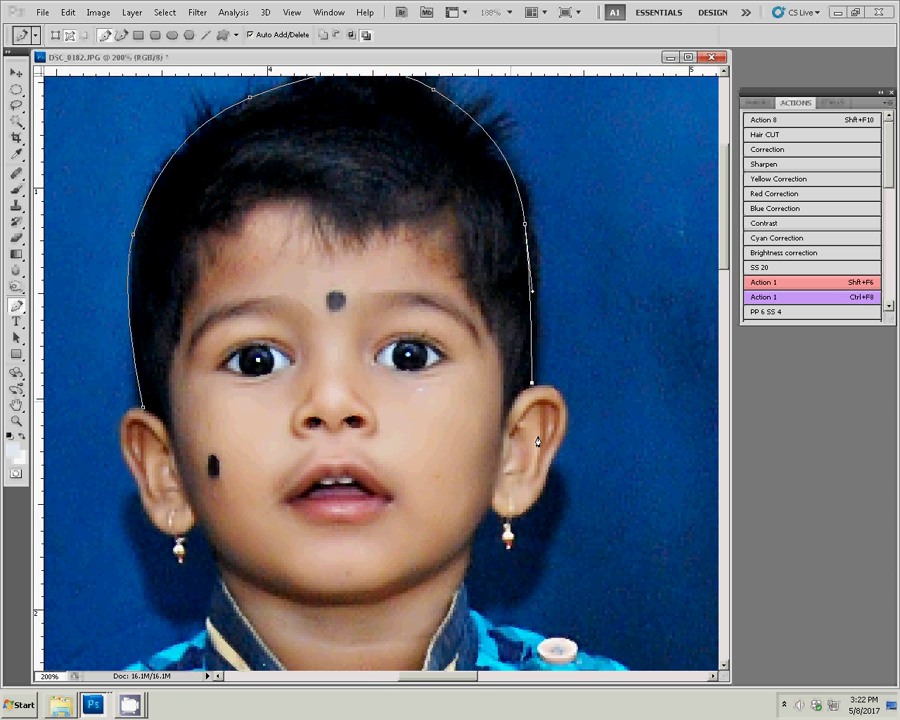
pyautogui.moveTo(538, 437); pyautogui.dragTo(403, 90)
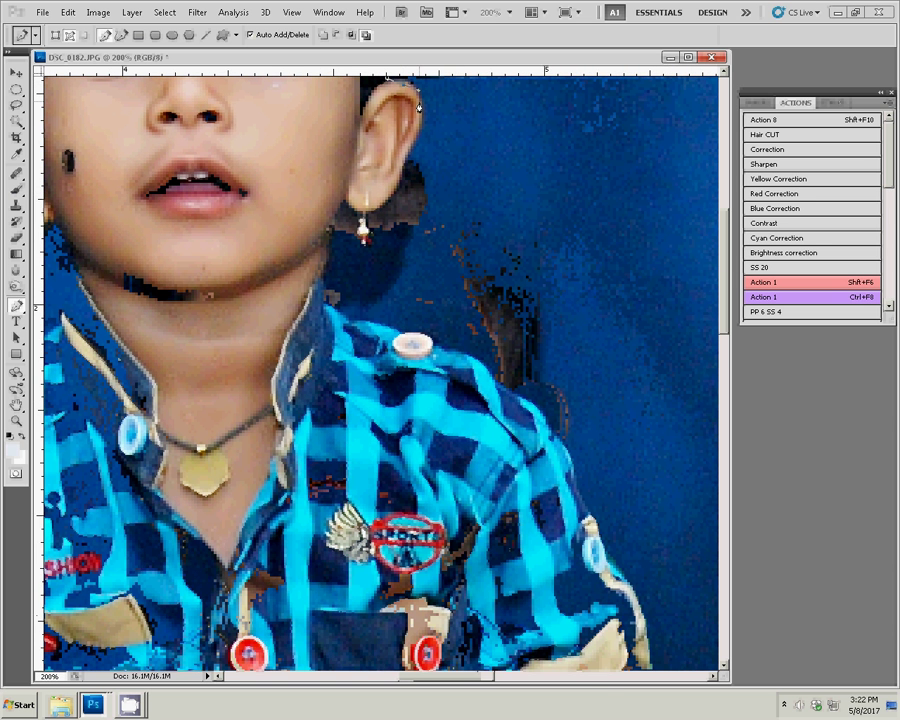
pyautogui.click(408, 156)
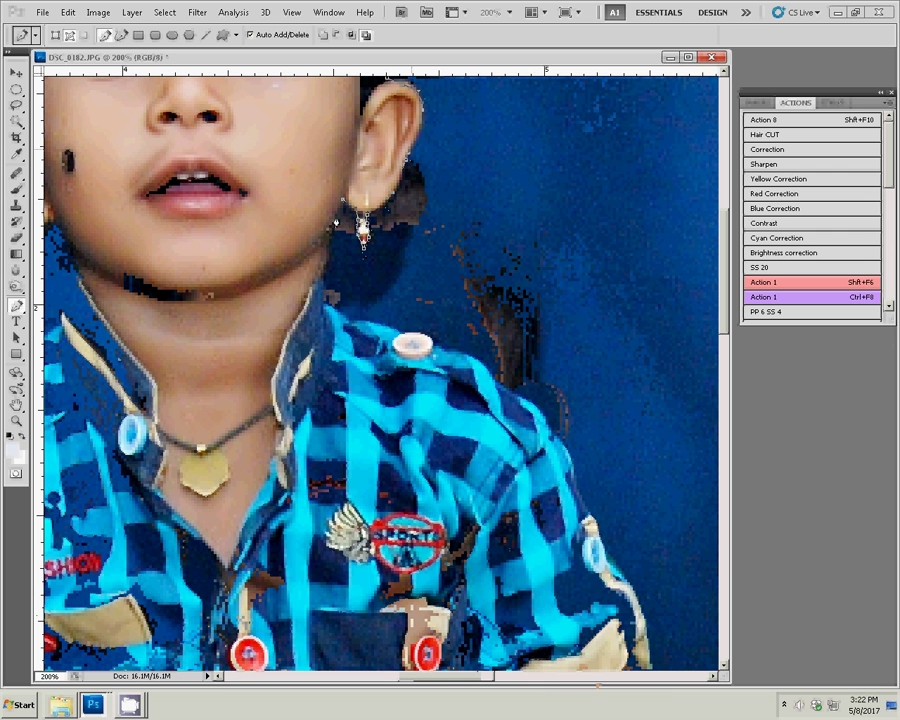
pyautogui.click(417, 341)
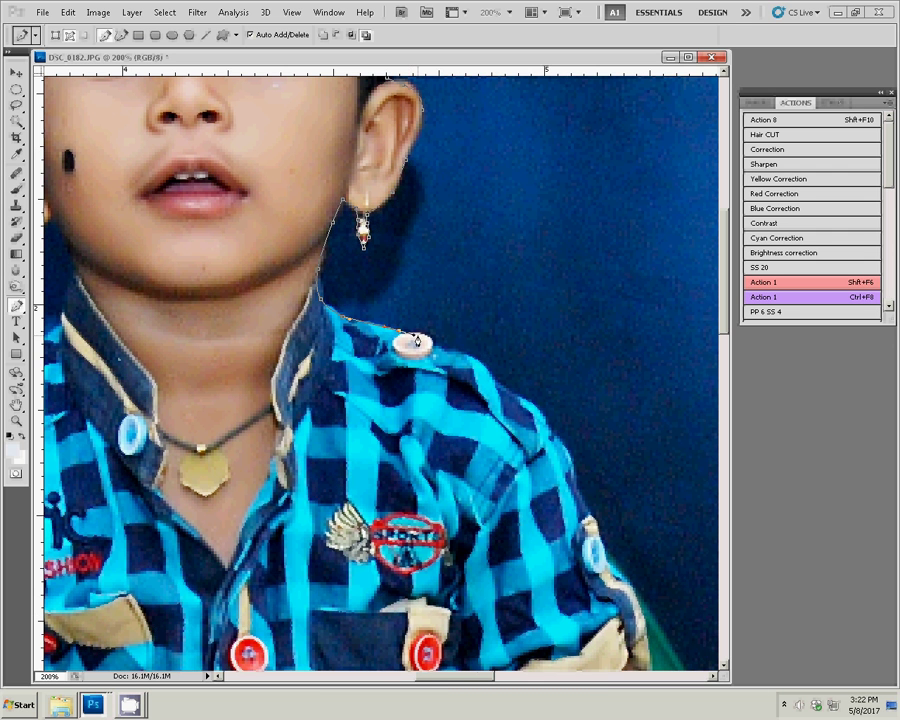
pyautogui.moveTo(540, 414); pyautogui.dragTo(566, 452)
pyautogui.moveTo(633, 509)
pyautogui.mouseDown()
pyautogui.moveTo(578, 444)
pyautogui.moveTo(498, 257)
pyautogui.mouseUp()
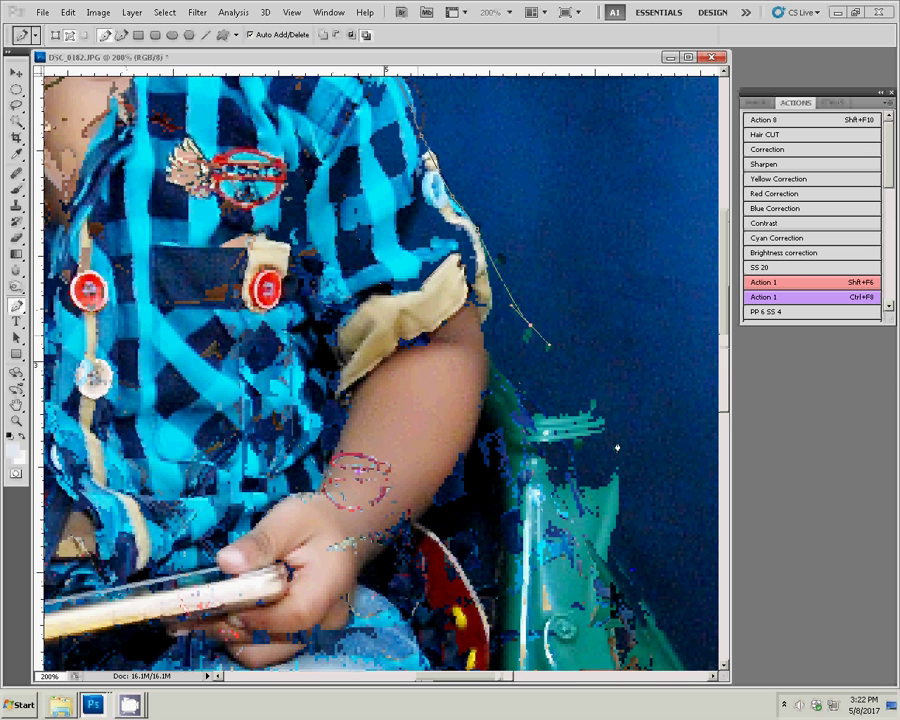
pyautogui.moveTo(596, 530); pyautogui.dragTo(481, 198)
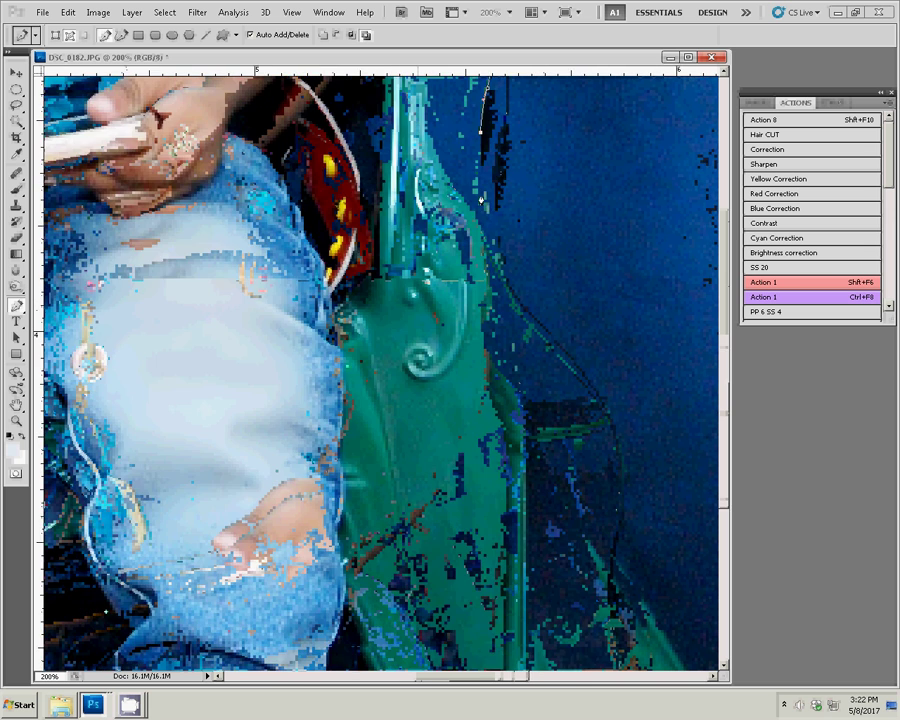
pyautogui.click(481, 199)
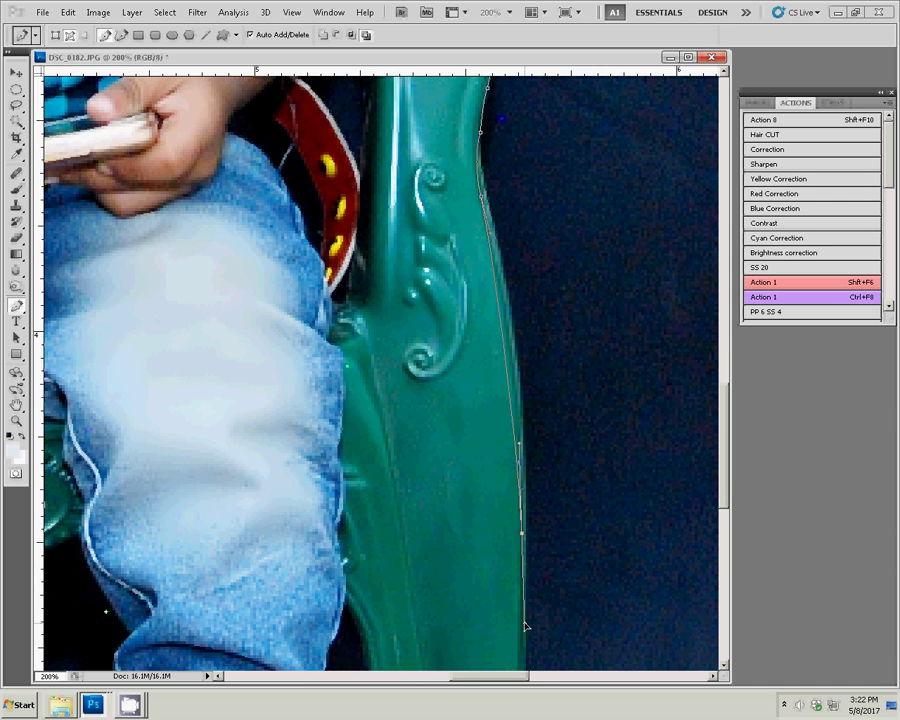
# Step: Trace the chair leg's base and left edge, then the jeans cuff and shoe
pyautogui.moveTo(524, 626); pyautogui.dragTo(536, 131)
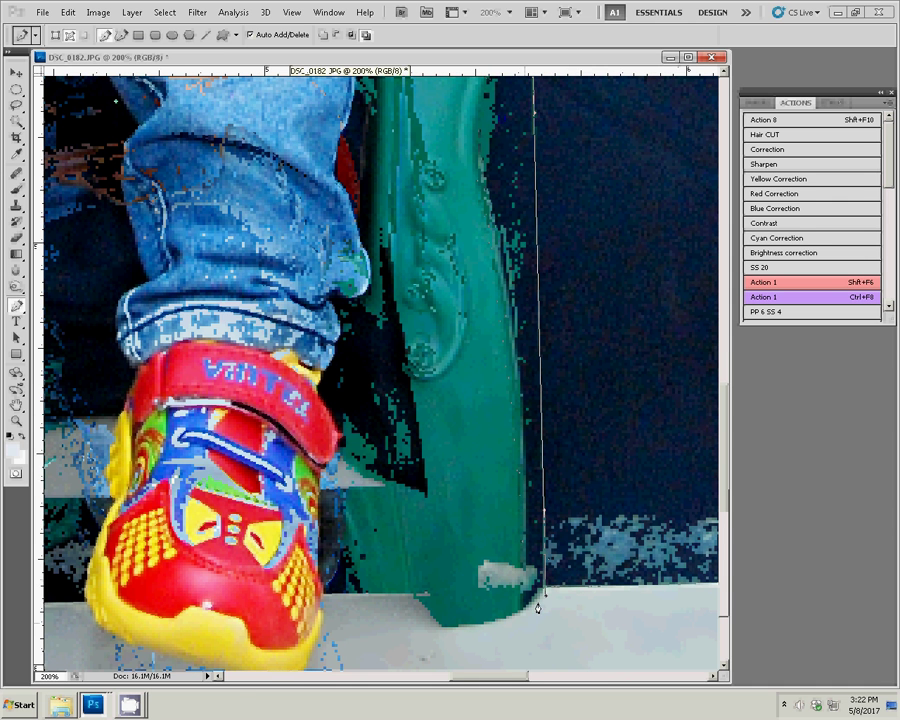
pyautogui.moveTo(538, 595); pyautogui.dragTo(447, 623)
pyautogui.click(414, 391)
pyautogui.click(378, 152)
pyautogui.click(358, 82)
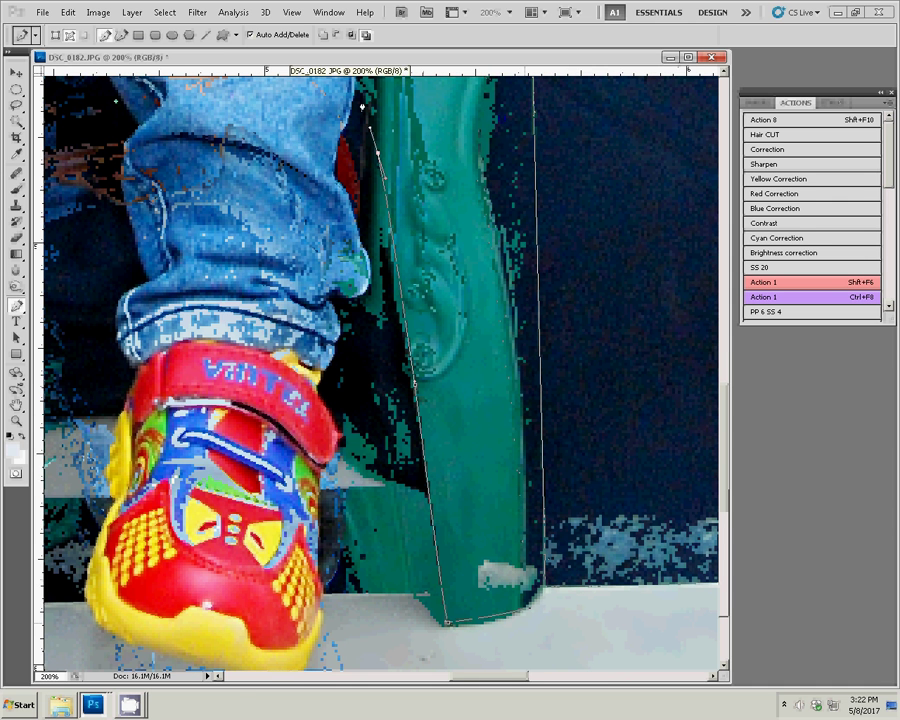
pyautogui.click(335, 299)
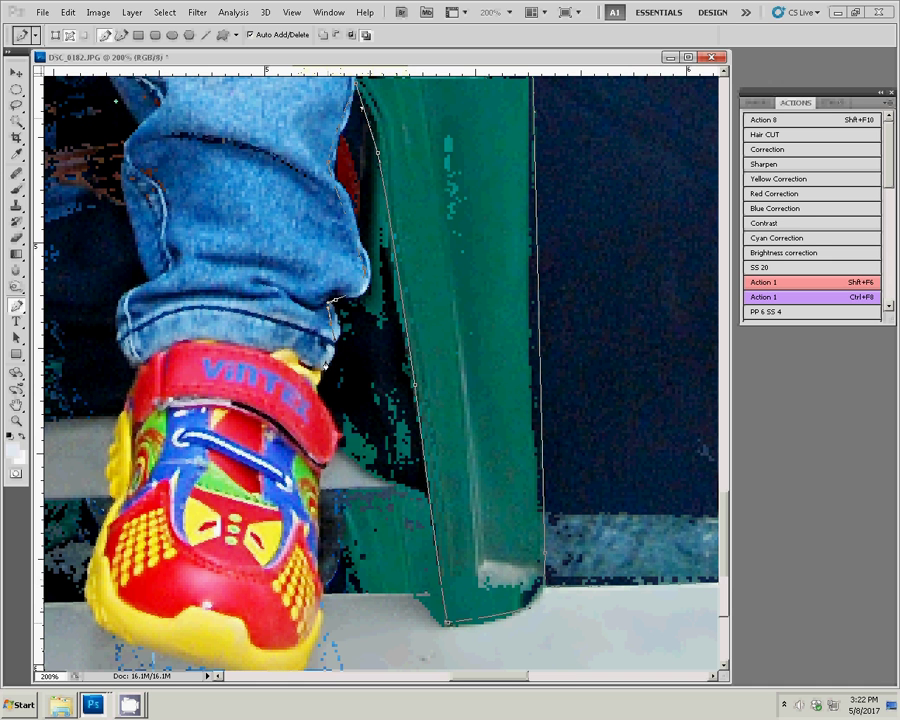
pyautogui.click(339, 440)
# Step: Outline the shoe's bottom edge and its left side up to the cuff
pyautogui.scroll(-3, 339, 450)
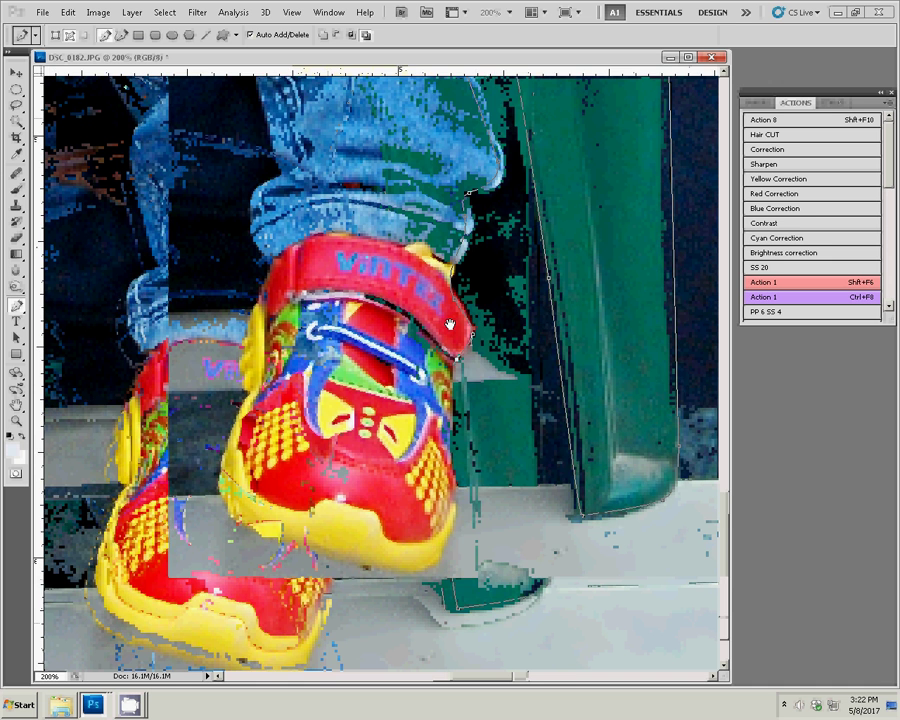
pyautogui.hscroll(-3, 470, 458)
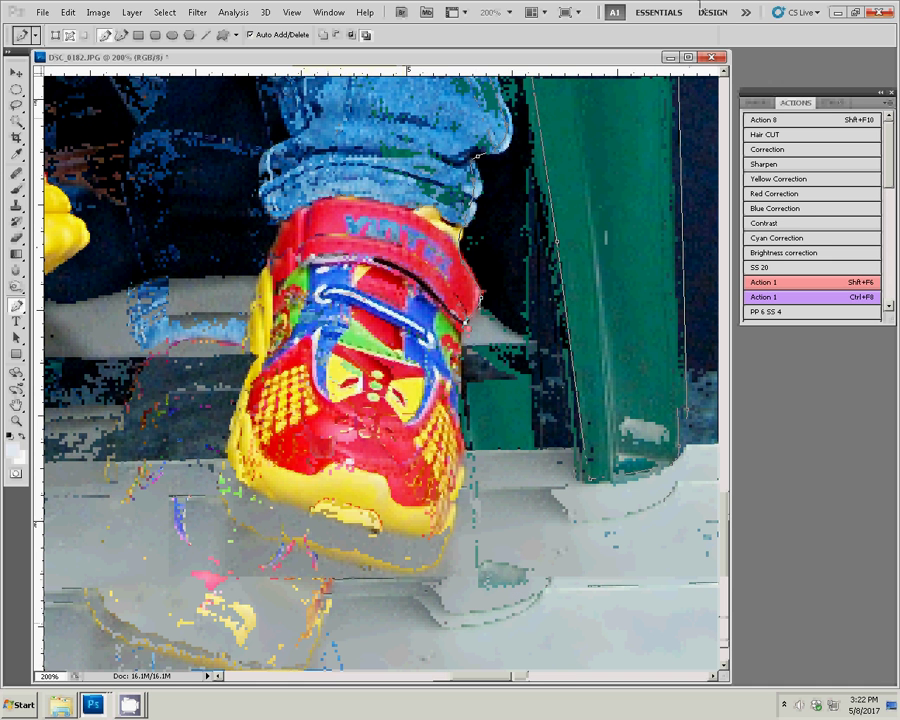
pyautogui.click(425, 527)
pyautogui.click(300, 505)
pyautogui.click(232, 430)
pyautogui.click(266, 262)
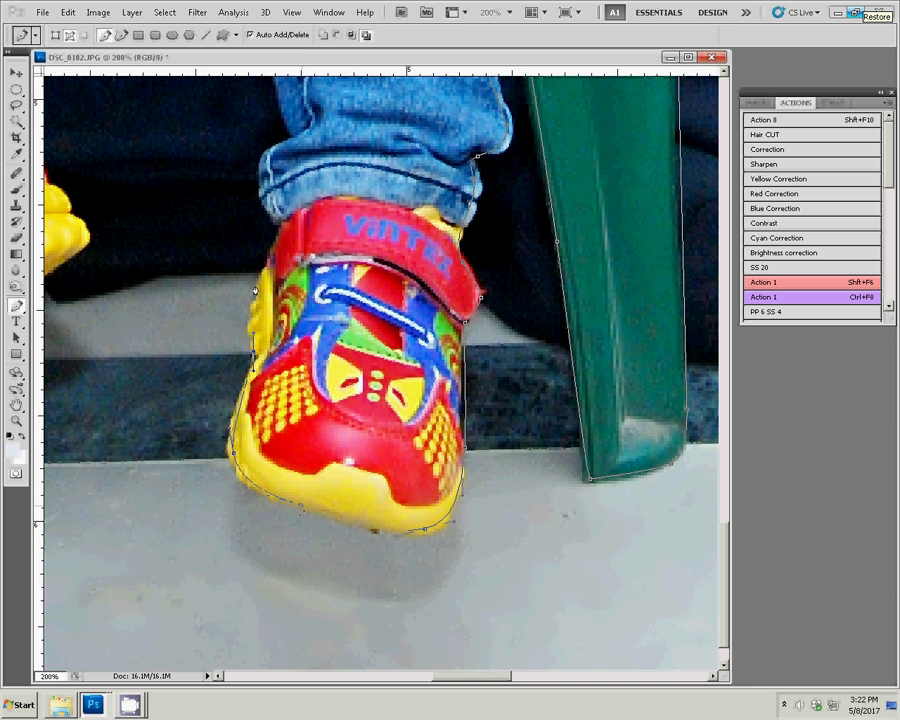
pyautogui.click(275, 215)
pyautogui.click(280, 148)
pyautogui.scroll(2, 466, 696)
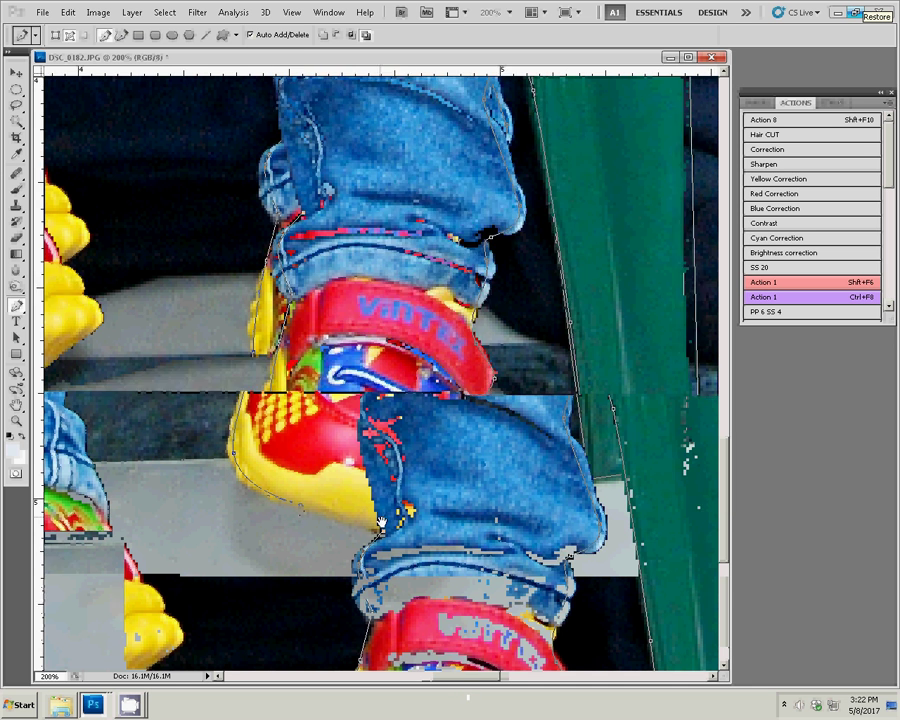
pyautogui.scroll(3, 466, 696)
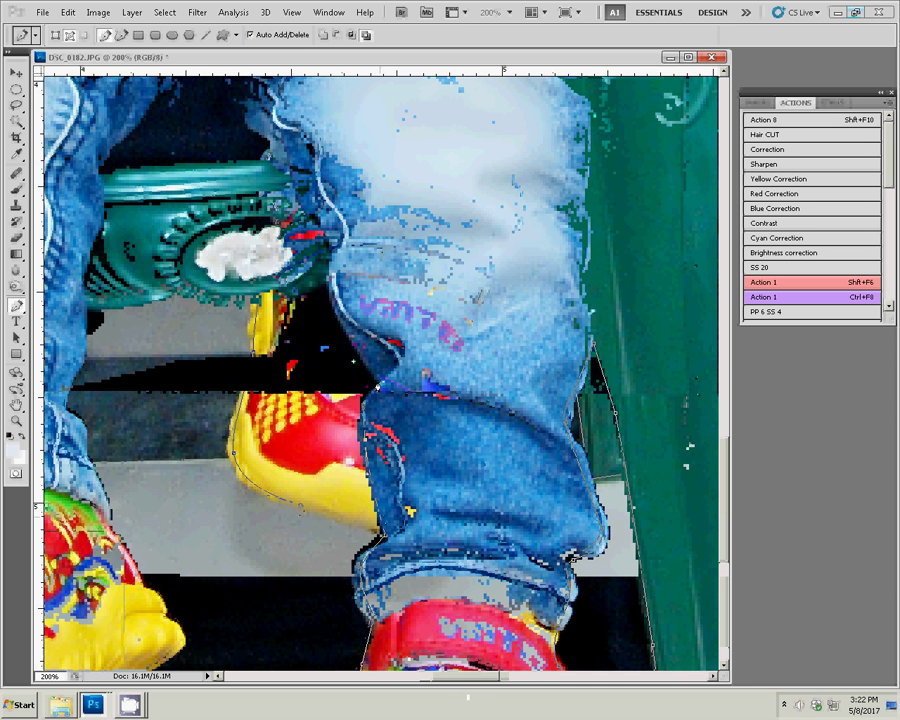
# Step: Extend the path along the chair's underside and around the second shoe's toe and left edge
pyautogui.click(147, 303)
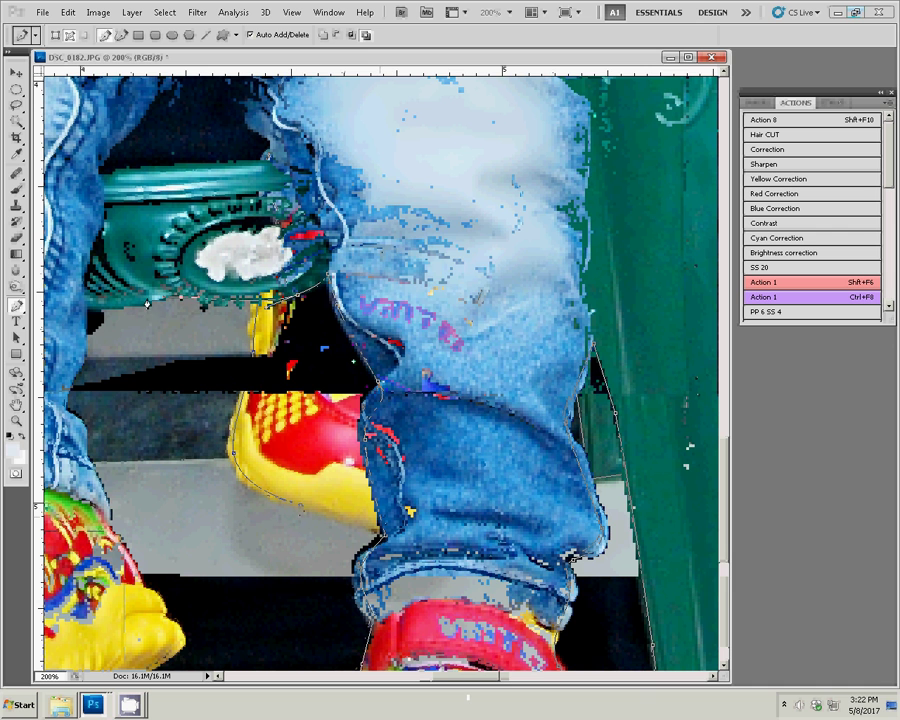
pyautogui.moveTo(147, 303); pyautogui.dragTo(357, 189)
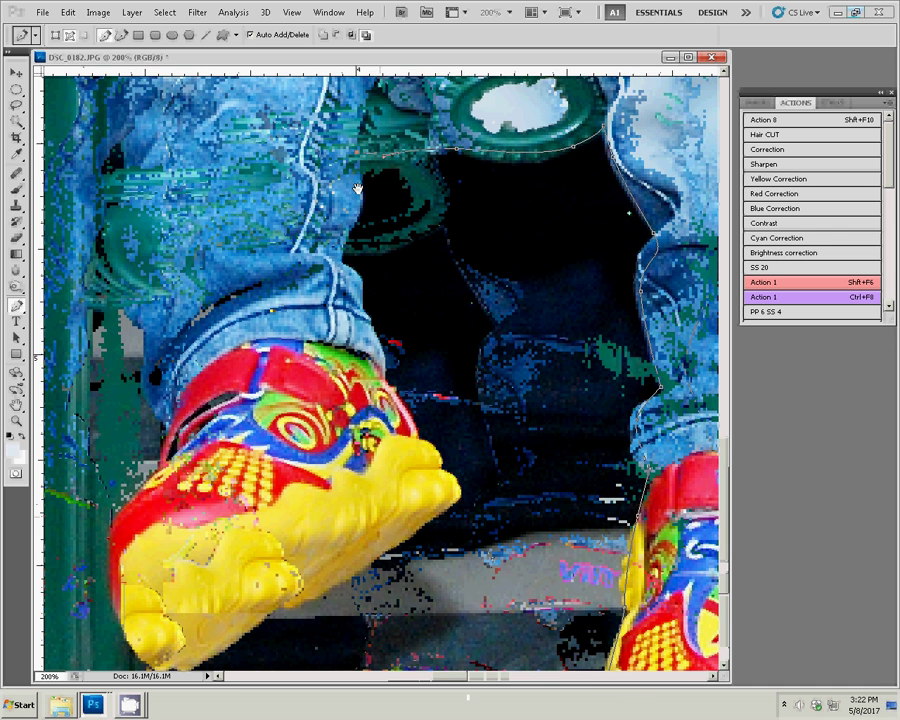
pyautogui.moveTo(392, 383); pyautogui.dragTo(415, 437)
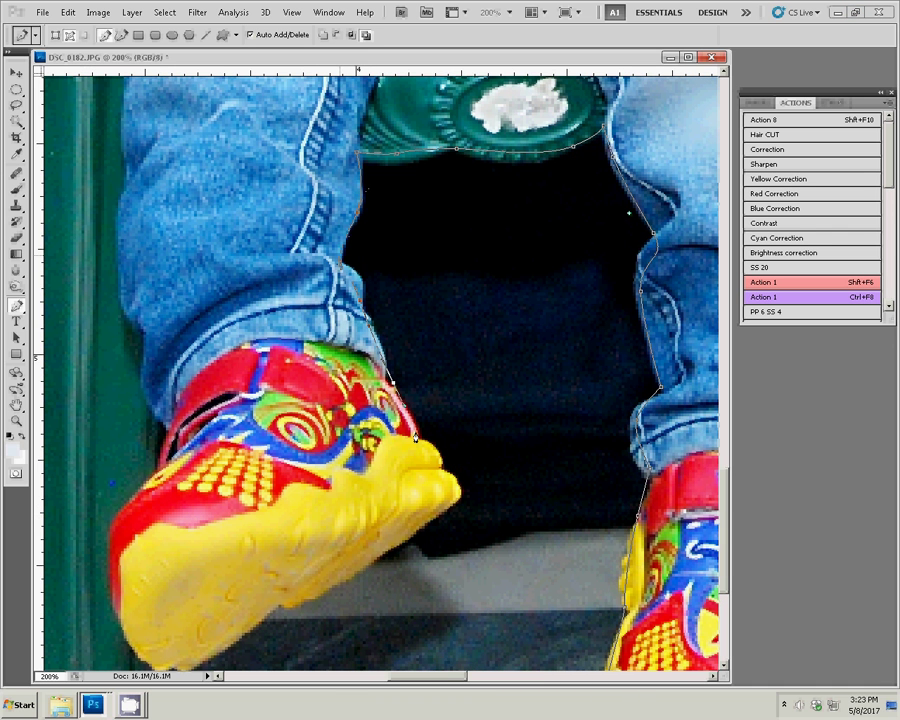
pyautogui.moveTo(455, 505); pyautogui.dragTo(420, 538)
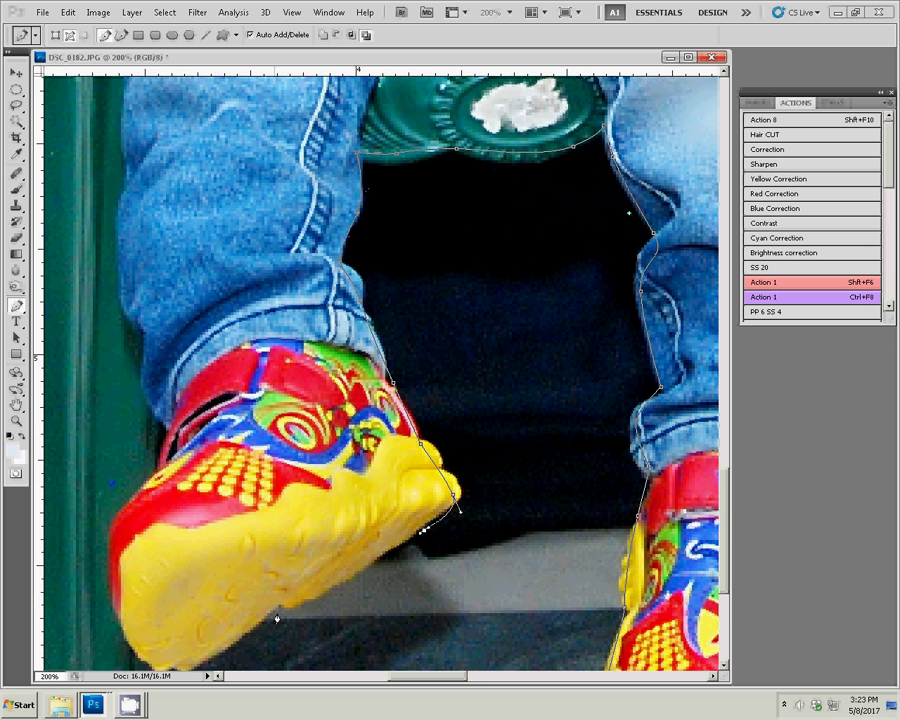
pyautogui.moveTo(243, 620)
pyautogui.mouseDown()
pyautogui.moveTo(318, 587)
pyautogui.moveTo(354, 554)
pyautogui.mouseUp()
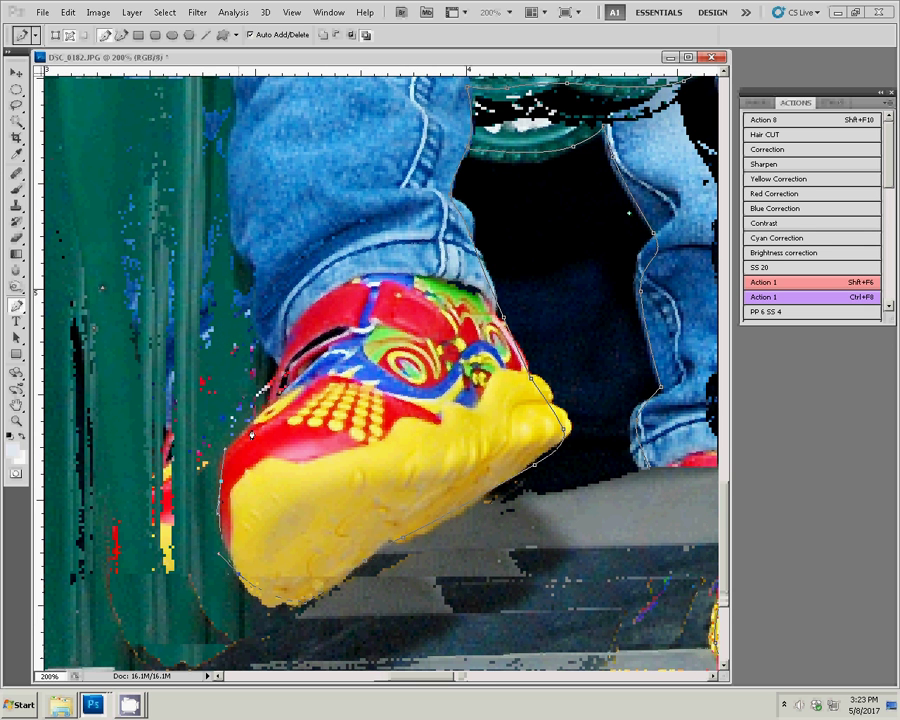
pyautogui.moveTo(265, 372); pyautogui.dragTo(255, 270)
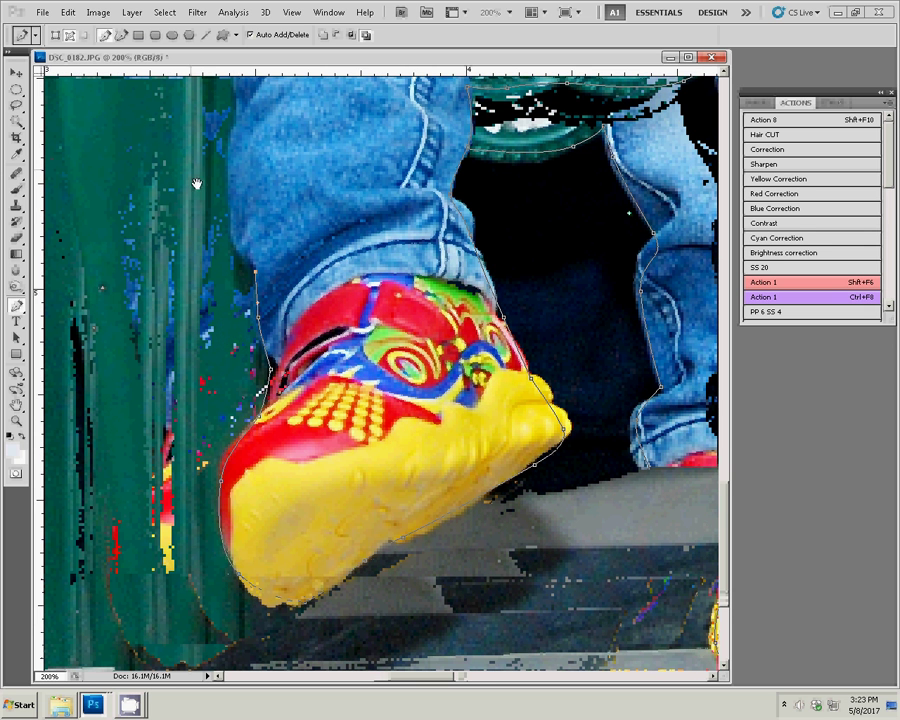
# Step: Trace down the neighbouring chair leg, along its bottom, and up the chair's outer edge
pyautogui.moveTo(289, 372); pyautogui.dragTo(350, 66)
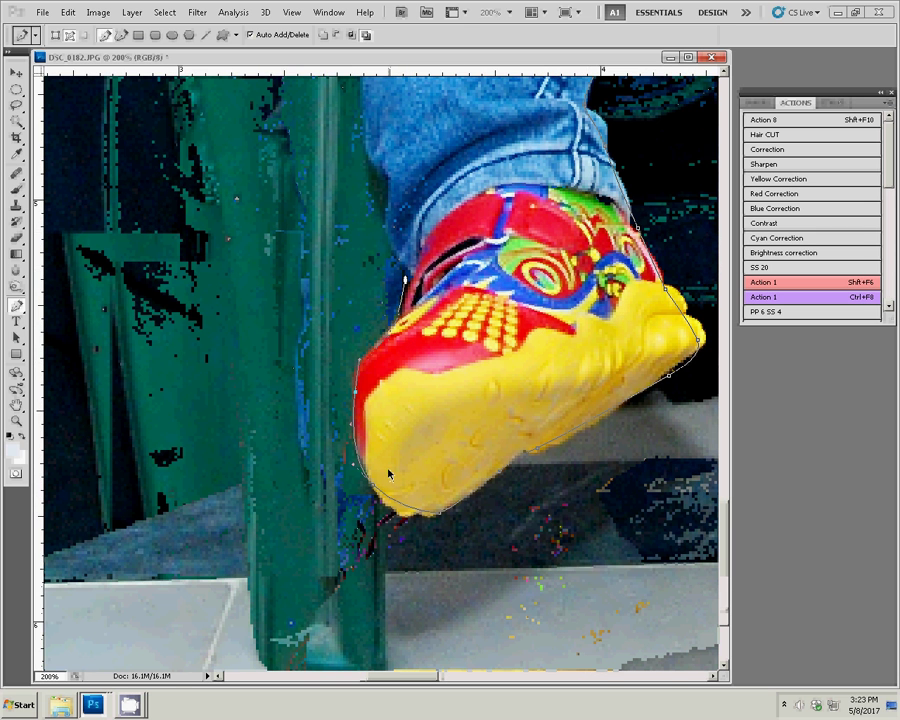
pyautogui.moveTo(382, 678); pyautogui.dragTo(407, 568)
pyautogui.click(407, 568)
pyautogui.click(283, 548)
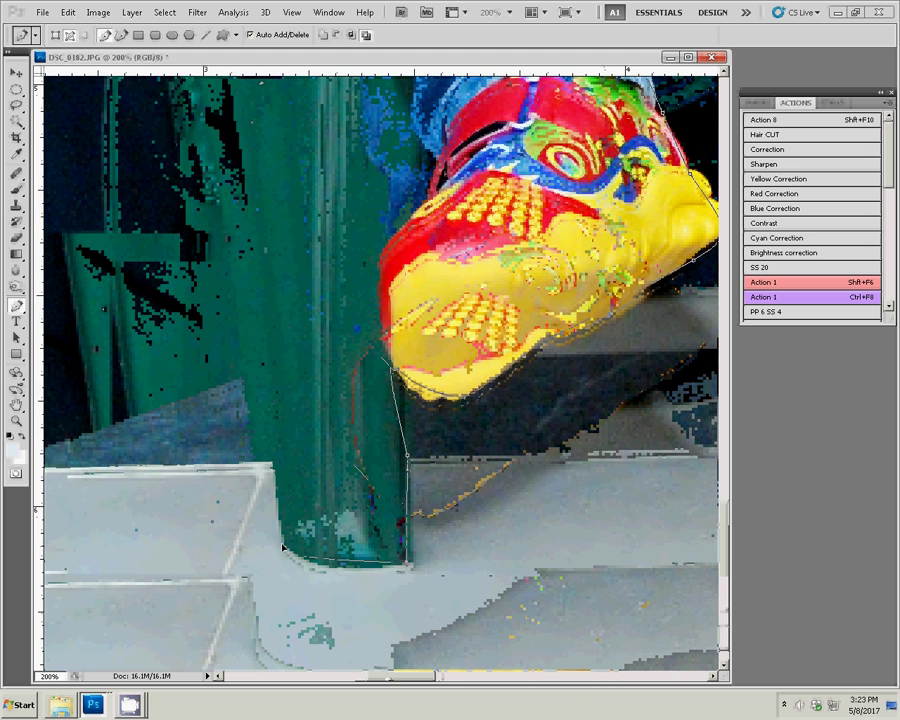
pyautogui.moveTo(227, 137); pyautogui.dragTo(259, 486)
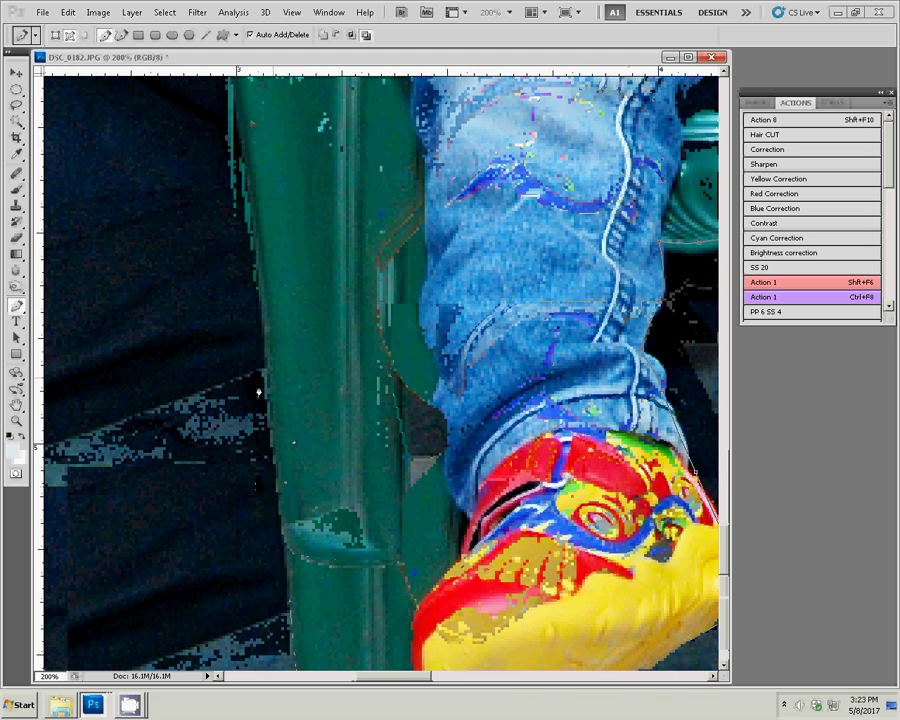
pyautogui.moveTo(261, 386); pyautogui.dragTo(262, 590)
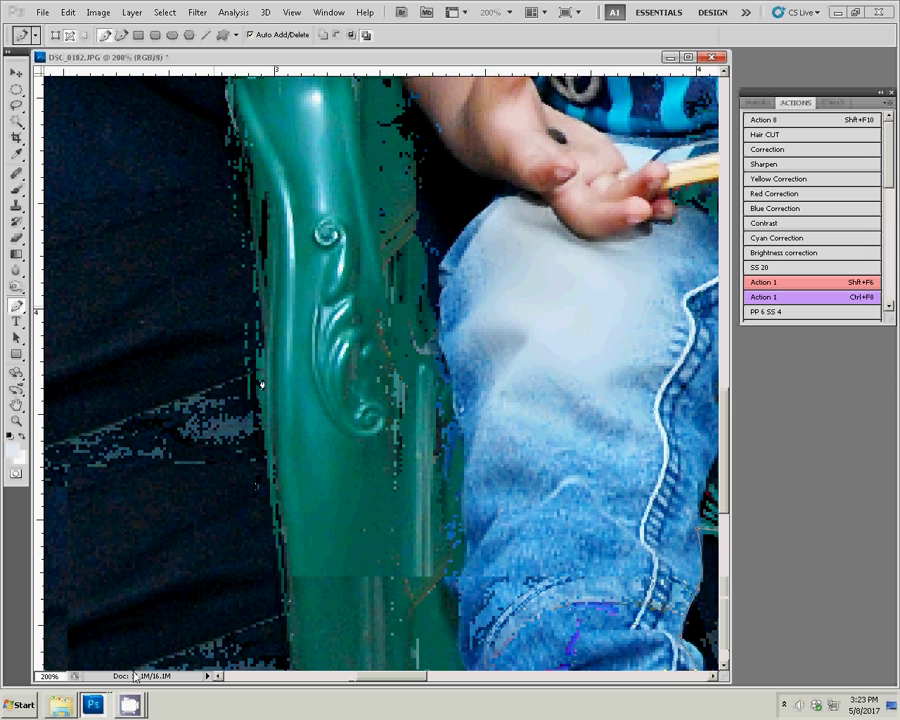
pyautogui.click(268, 266)
# Step: Carry the path up the shoulder, around the earring and ear, and close it
pyautogui.moveTo(268, 266); pyautogui.dragTo(294, 522)
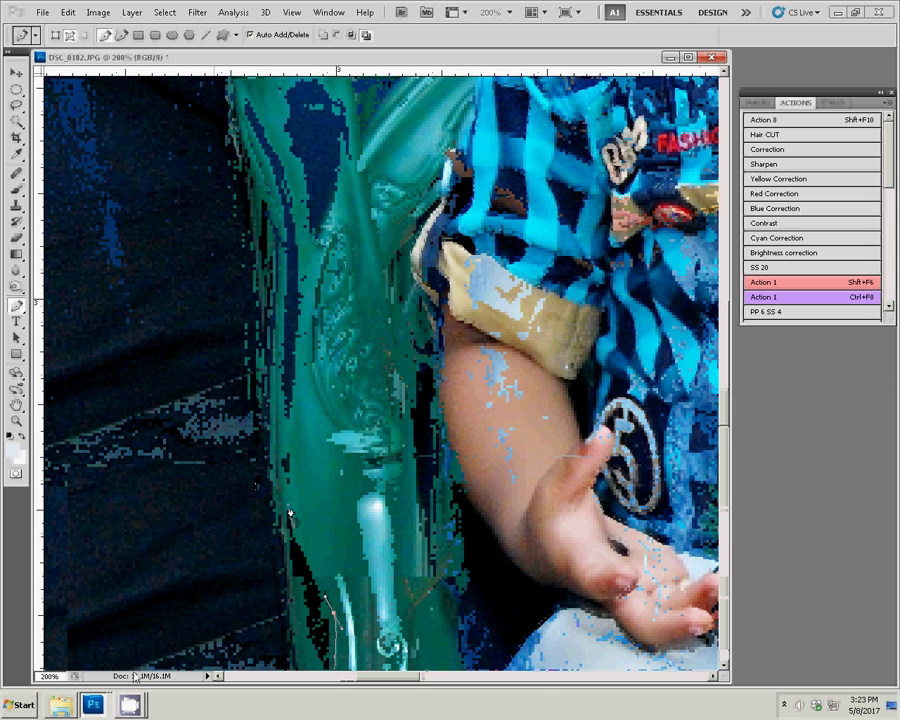
pyautogui.moveTo(322, 247); pyautogui.dragTo(175, 545)
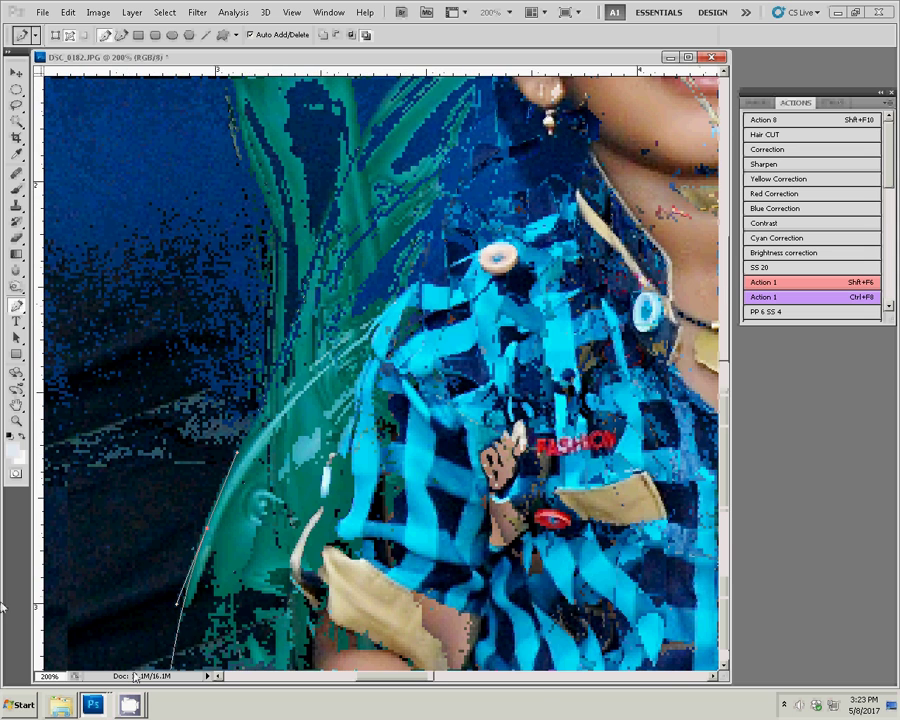
pyautogui.moveTo(352, 326); pyautogui.dragTo(390, 298)
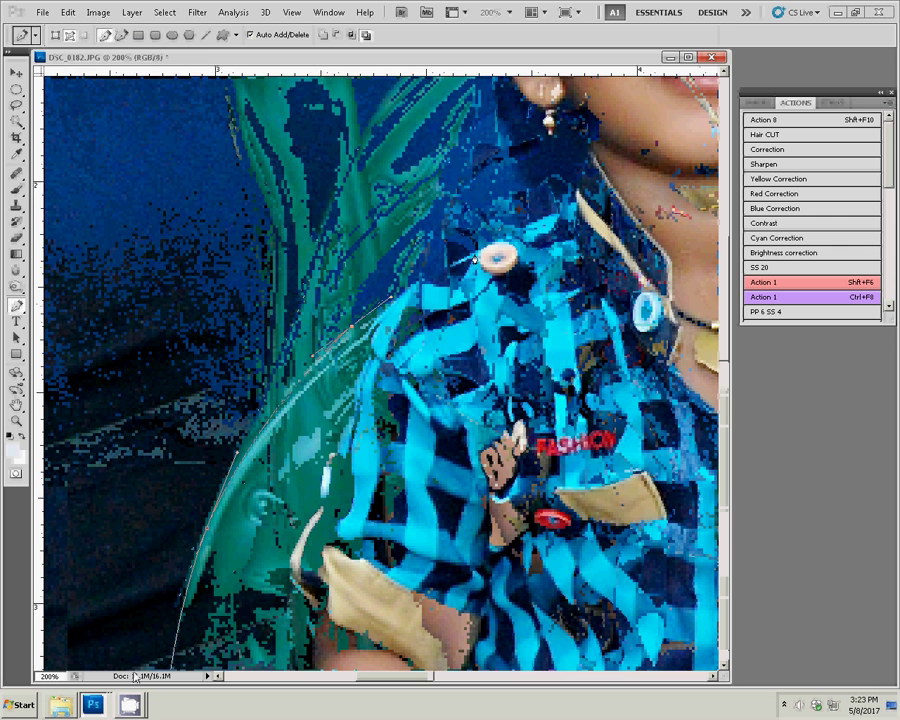
pyautogui.moveTo(416, 111); pyautogui.dragTo(366, 379)
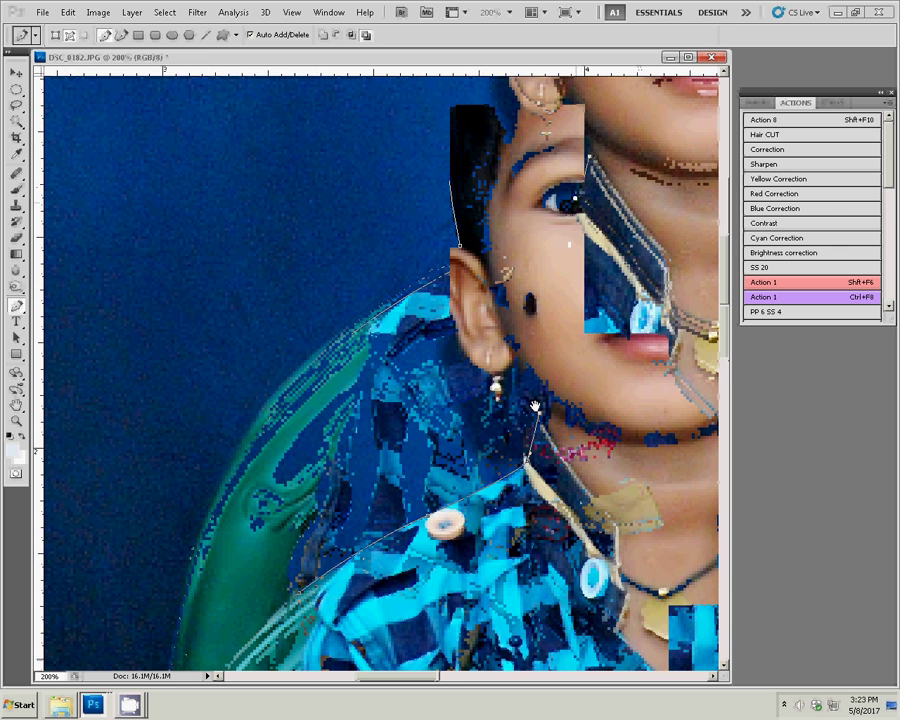
pyautogui.moveTo(516, 363); pyautogui.dragTo(497, 408)
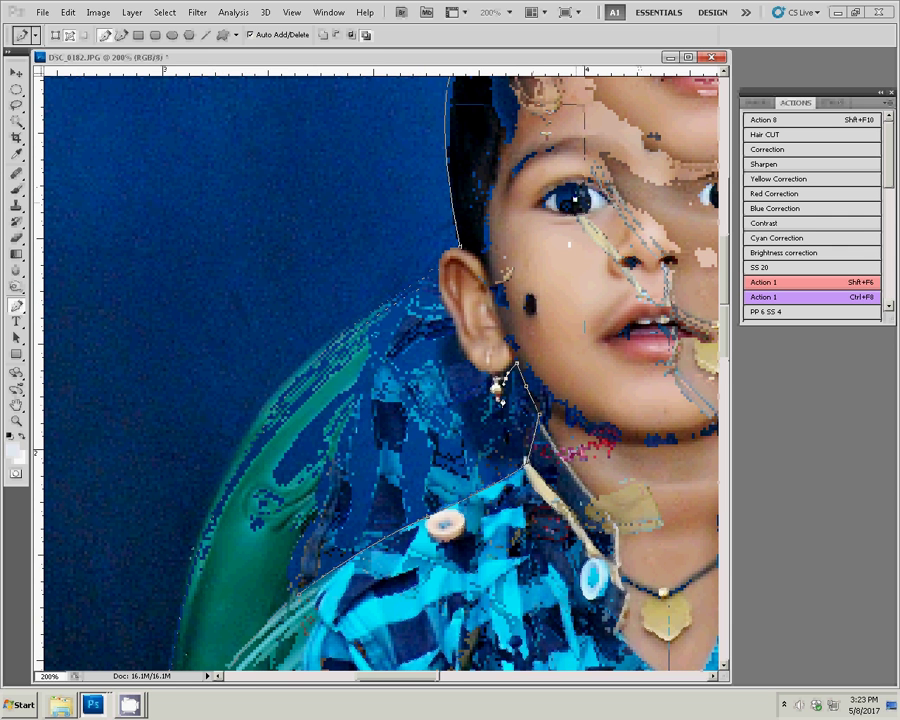
pyautogui.click(437, 296)
pyautogui.click(448, 250)
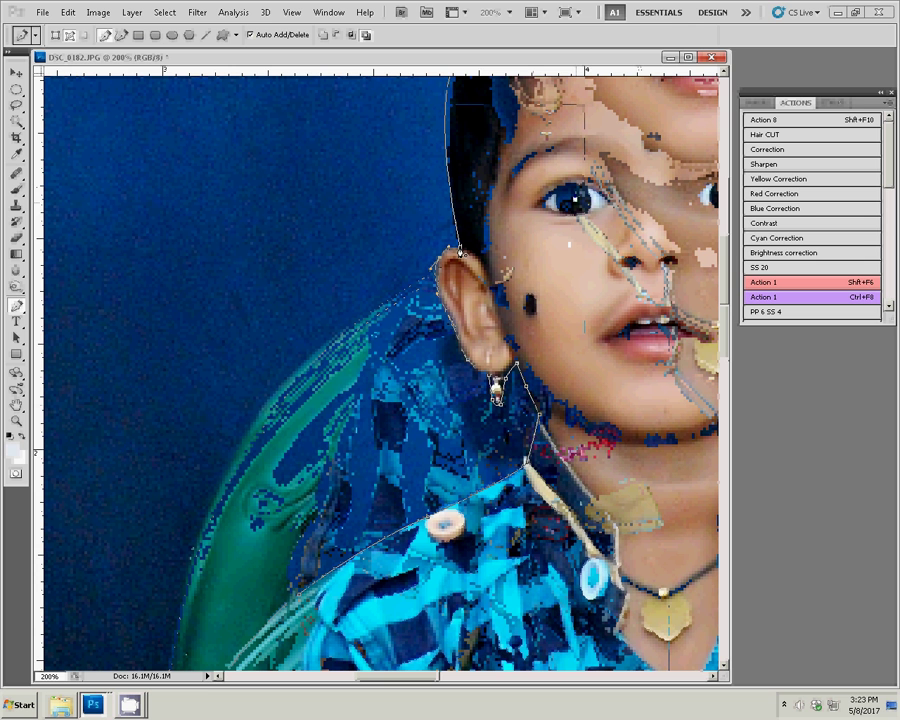
# Step: Turn the finished path into a selection and cut the boy onto his own layer
pyautogui.rightClick(484, 175)
pyautogui.click(490, 225)
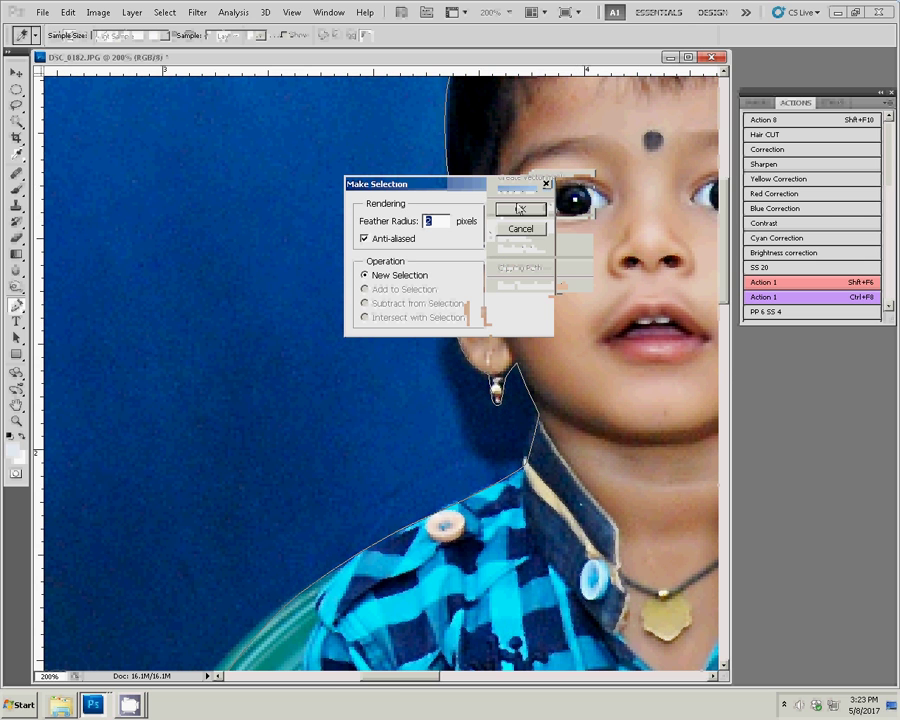
pyautogui.click(520, 209)
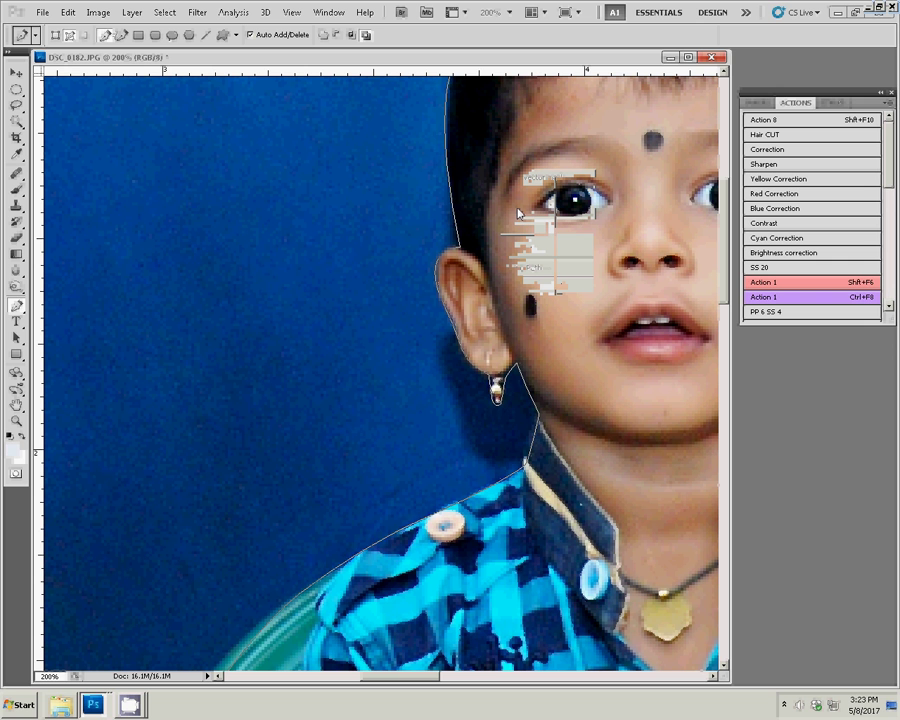
pyautogui.click(765, 135)
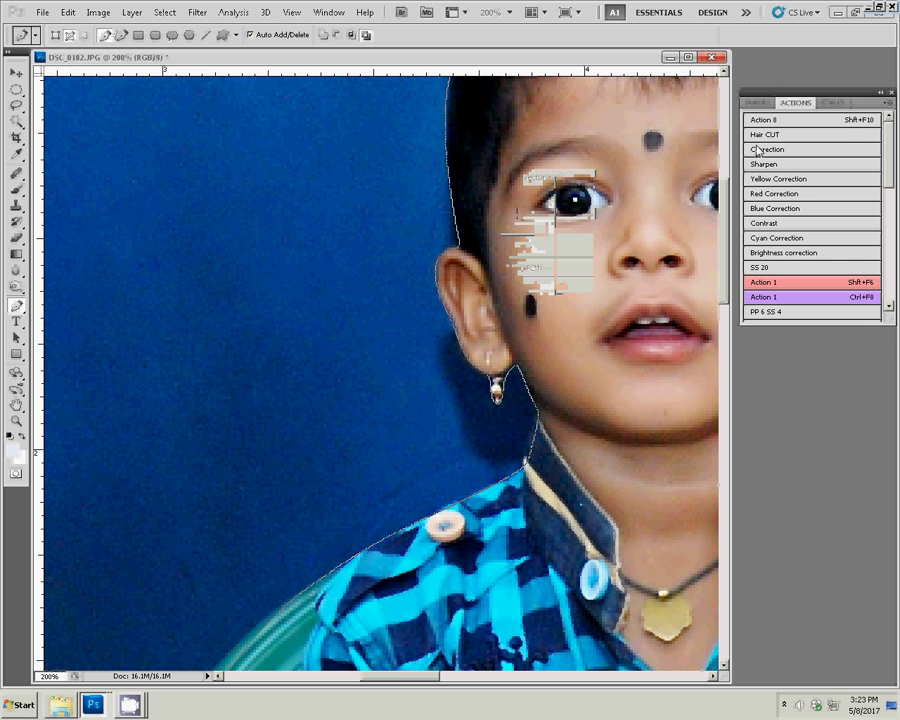
# Step: Fit the image in the window and hide the Background layer in the Layers panel
pyautogui.press('z')
pyautogui.rightClick(394, 338)
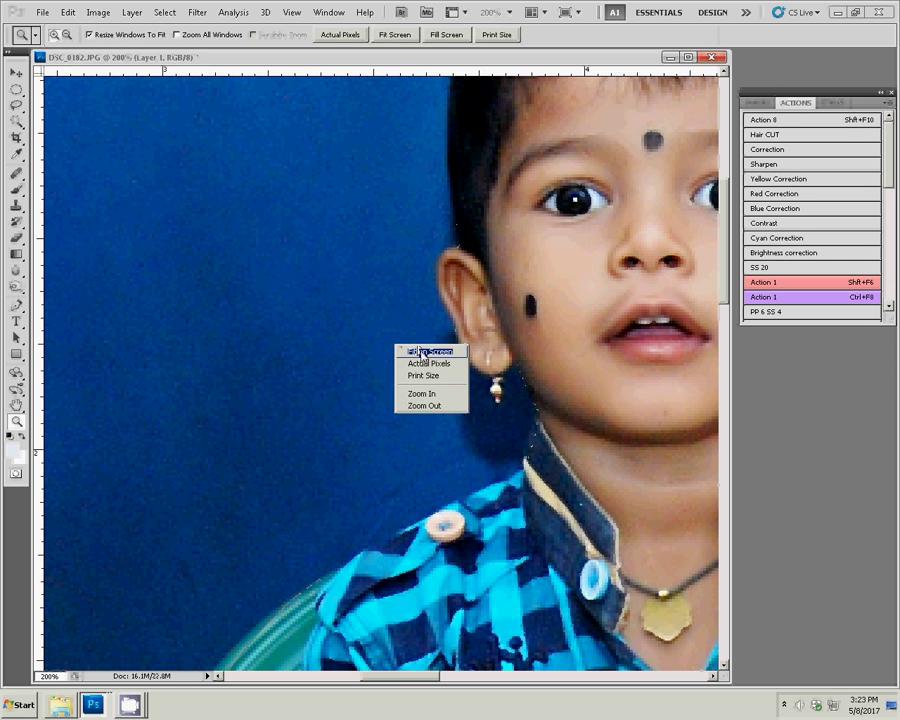
pyautogui.click(420, 352)
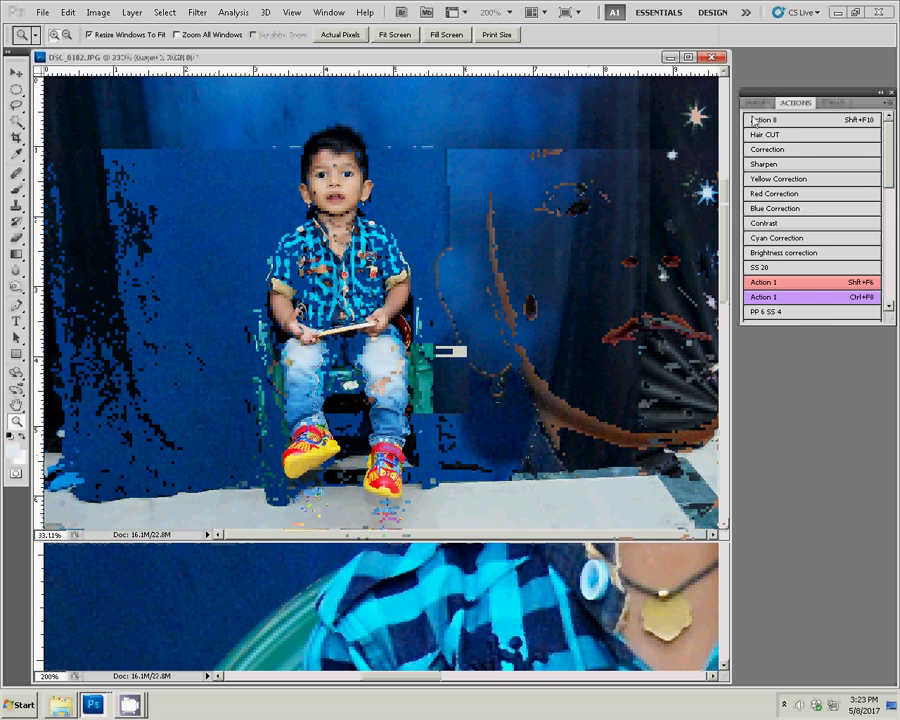
pyautogui.press('F7')
pyautogui.click(748, 176)
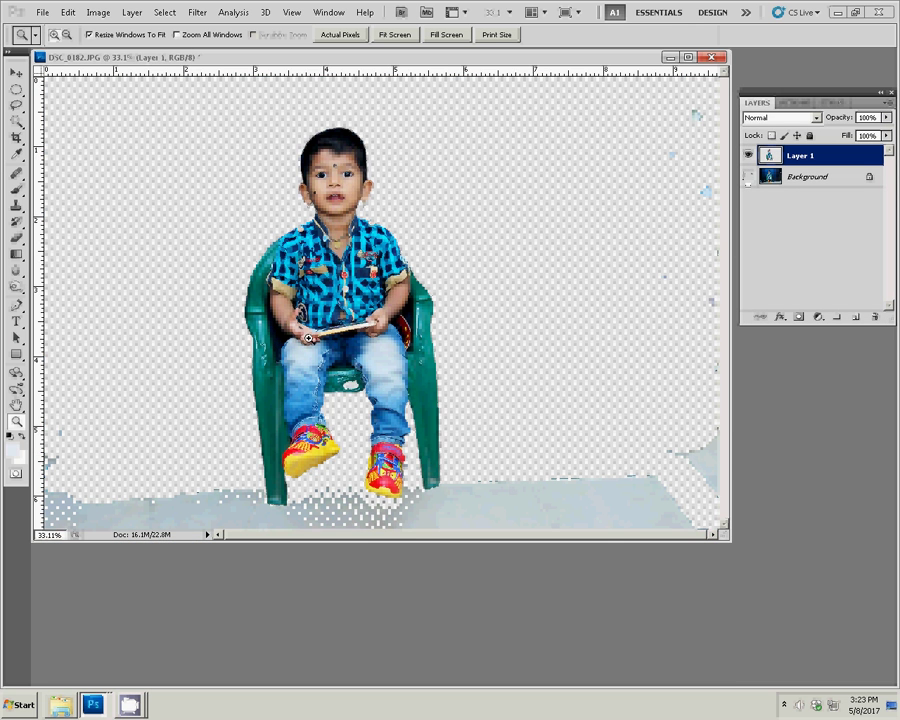
# Step: Zoom in and make a Pen-path selection around the dark gap between the arm and chair post
pyautogui.moveTo(464, 400); pyautogui.dragTo(458, 392)
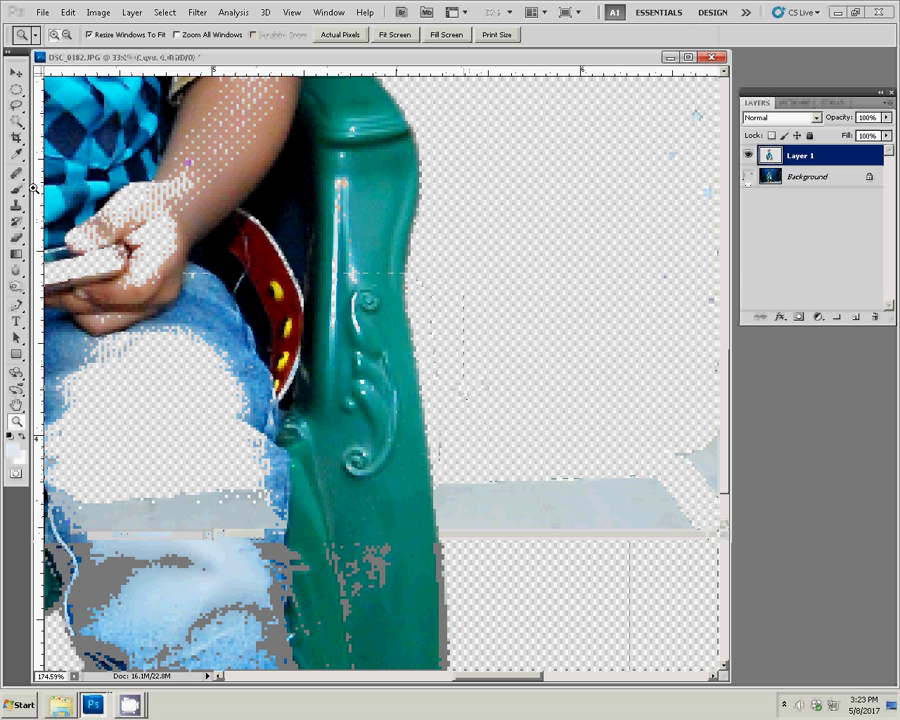
pyautogui.click(16, 305)
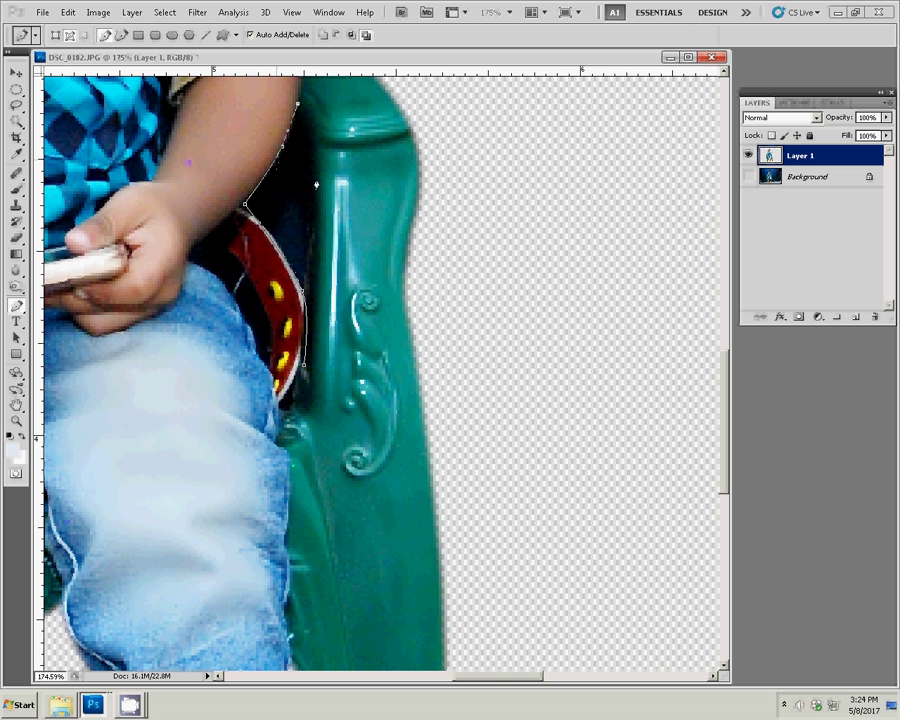
pyautogui.moveTo(317, 228); pyautogui.dragTo(318, 259)
pyautogui.click(308, 367)
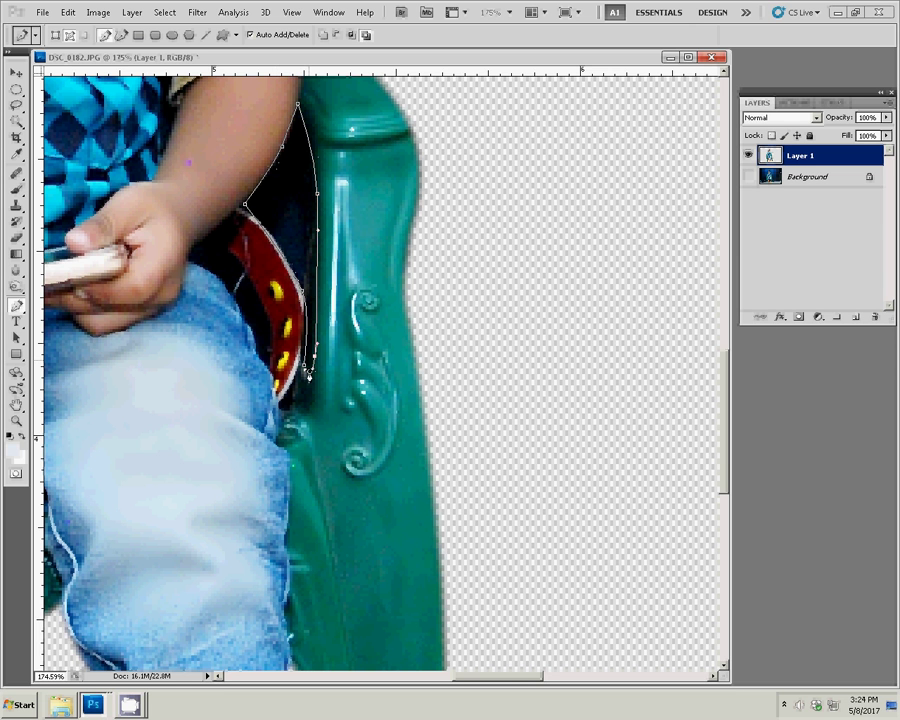
pyautogui.rightClick(297, 187)
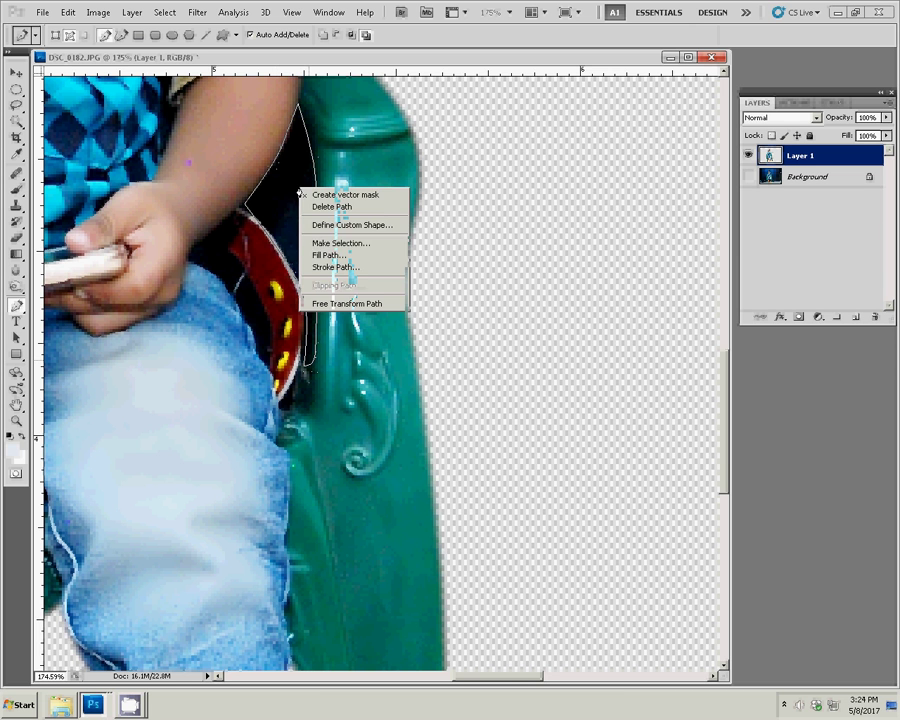
pyautogui.click(328, 241)
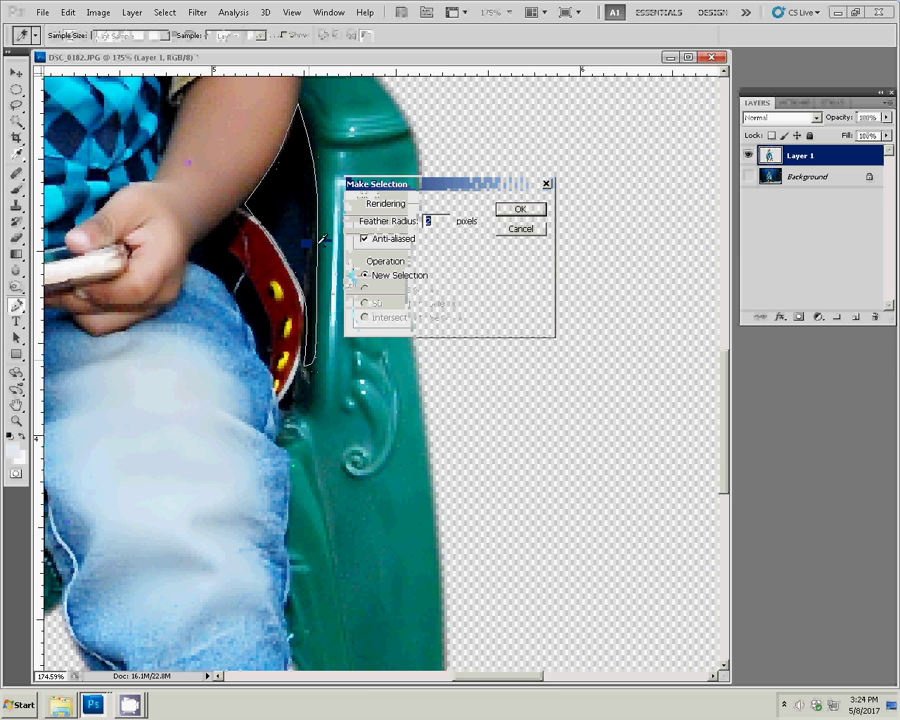
pyautogui.click(520, 210)
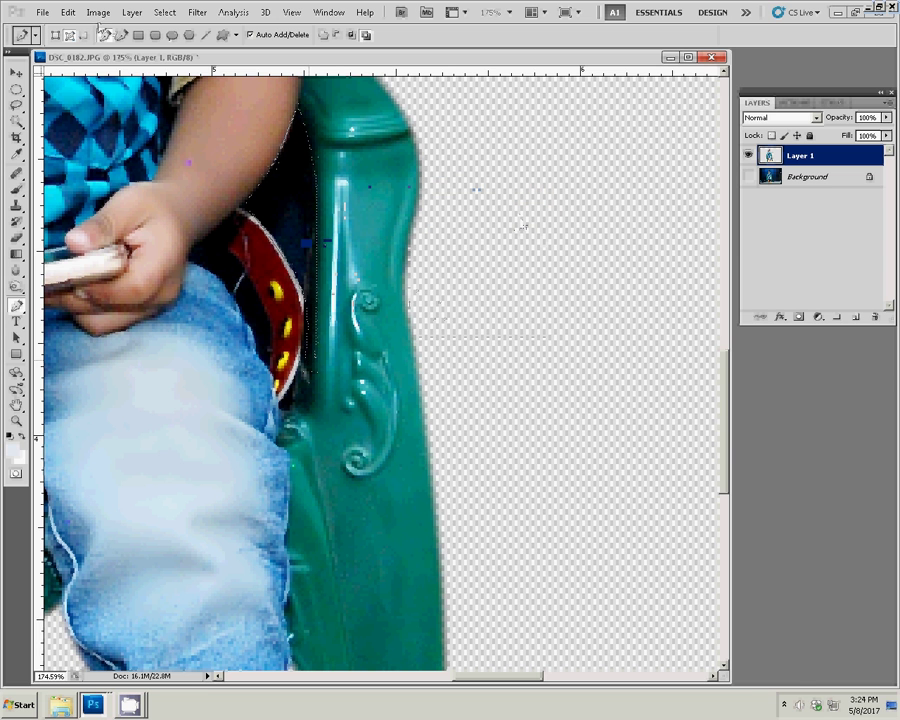
# Step: Delete the gap, clear the selection, and zoom back out to the whole boy
pyautogui.click(785, 706)
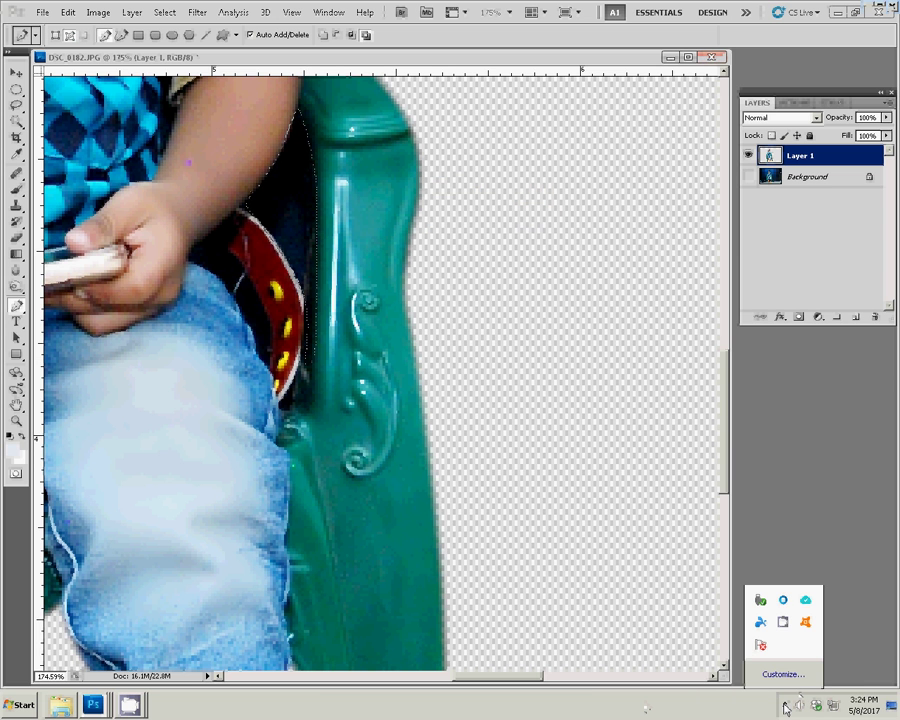
pyautogui.click(783, 623)
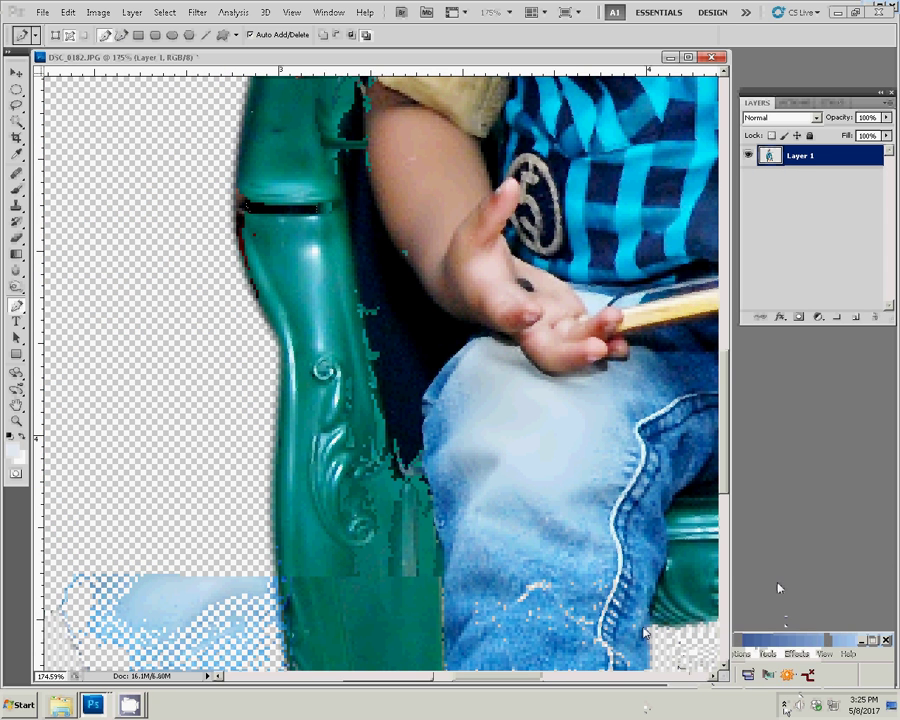
pyautogui.press('Delete')
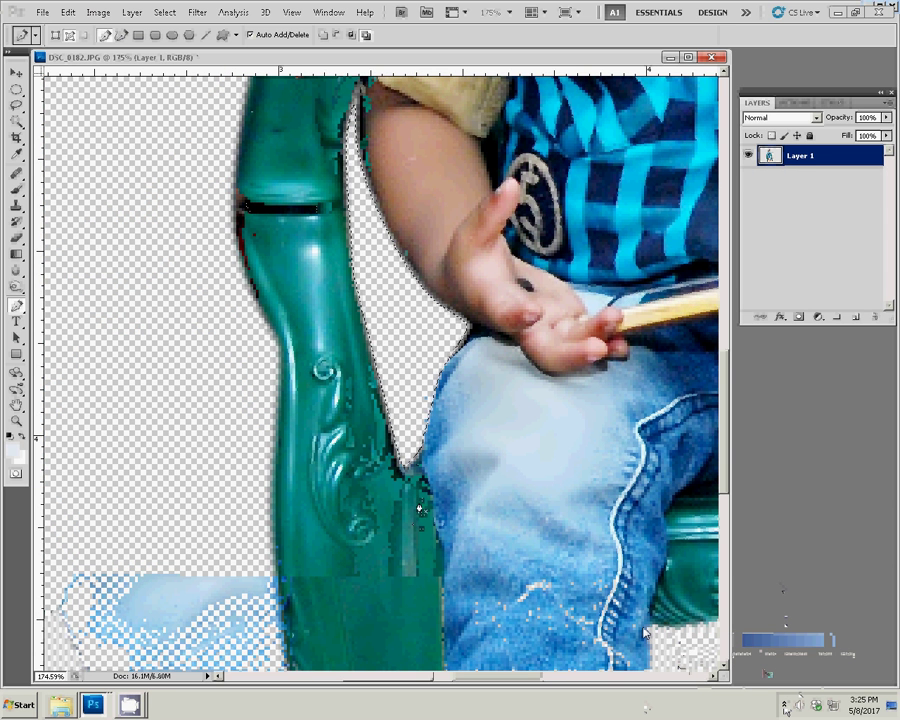
pyautogui.press('z')
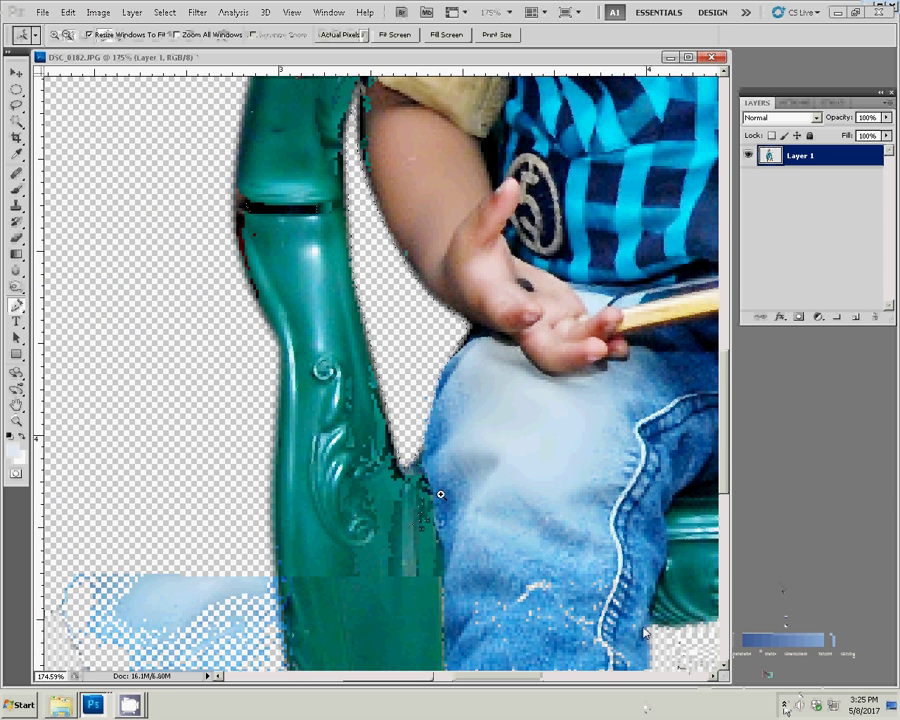
pyautogui.keyDown('alt'); pyautogui.click(440, 494); pyautogui.keyUp('alt')
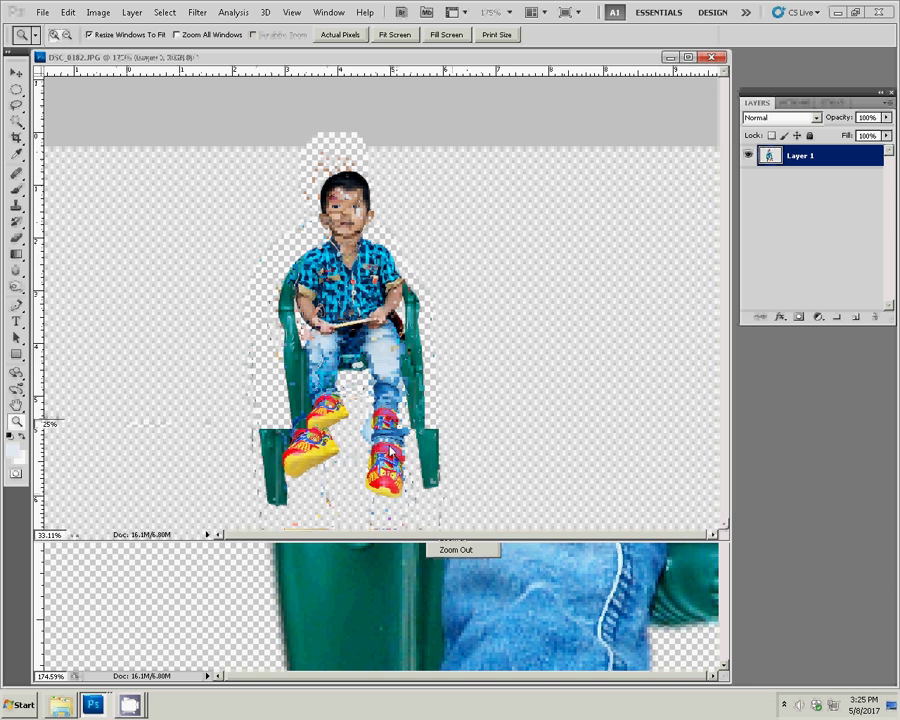
pyautogui.keyDown('alt'); pyautogui.click(391, 450); pyautogui.keyUp('alt')
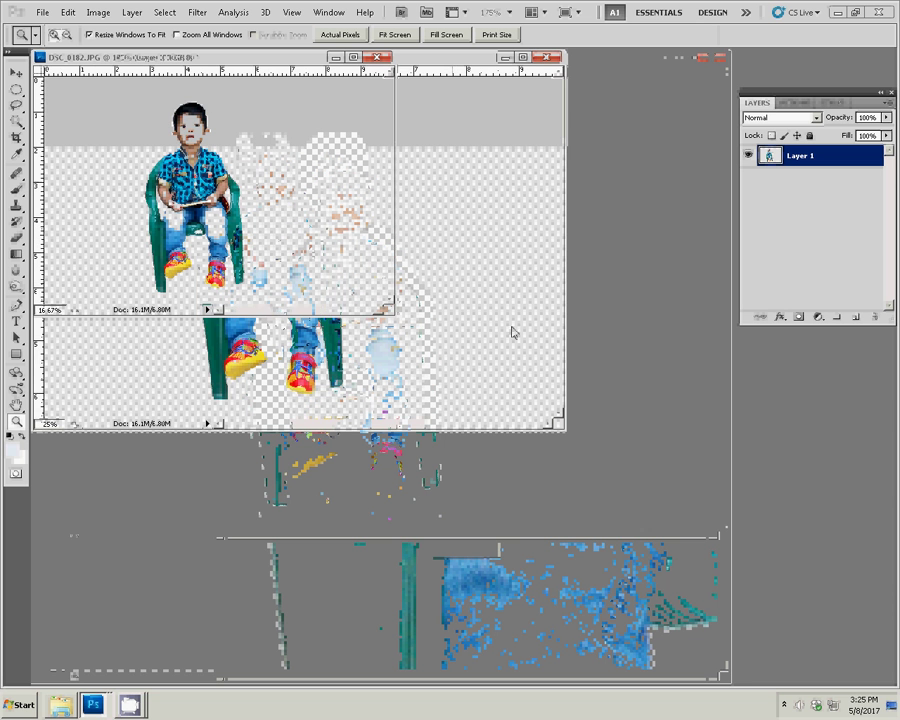
pyautogui.click(61, 704)
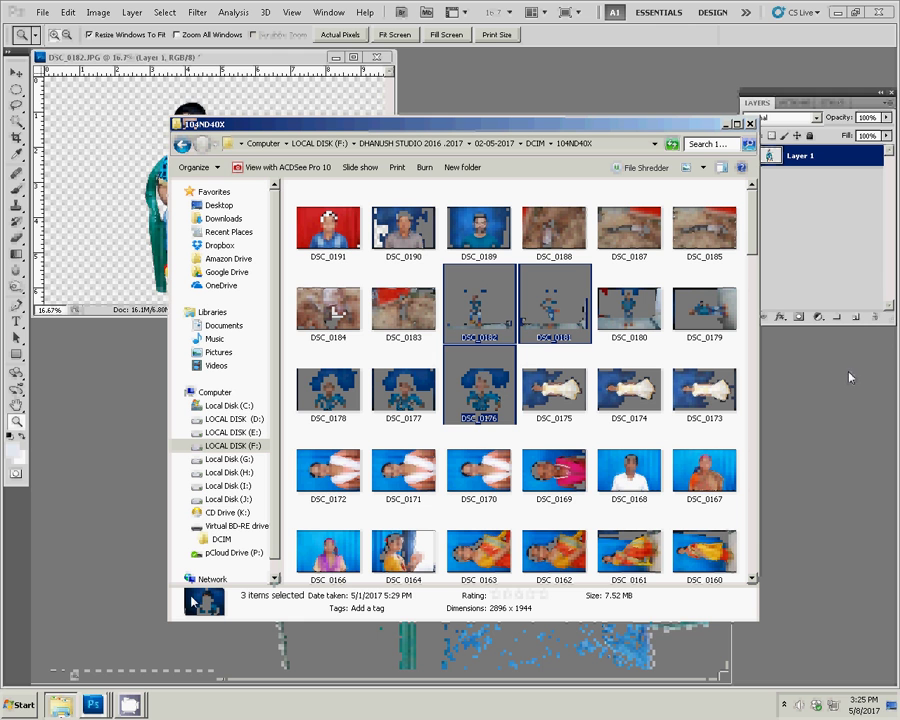
# Step: Browse Computer > LOCAL DISK (D:) > M > rtu and open flower-garden image 1 in Photoshop
pyautogui.click(39, 658)
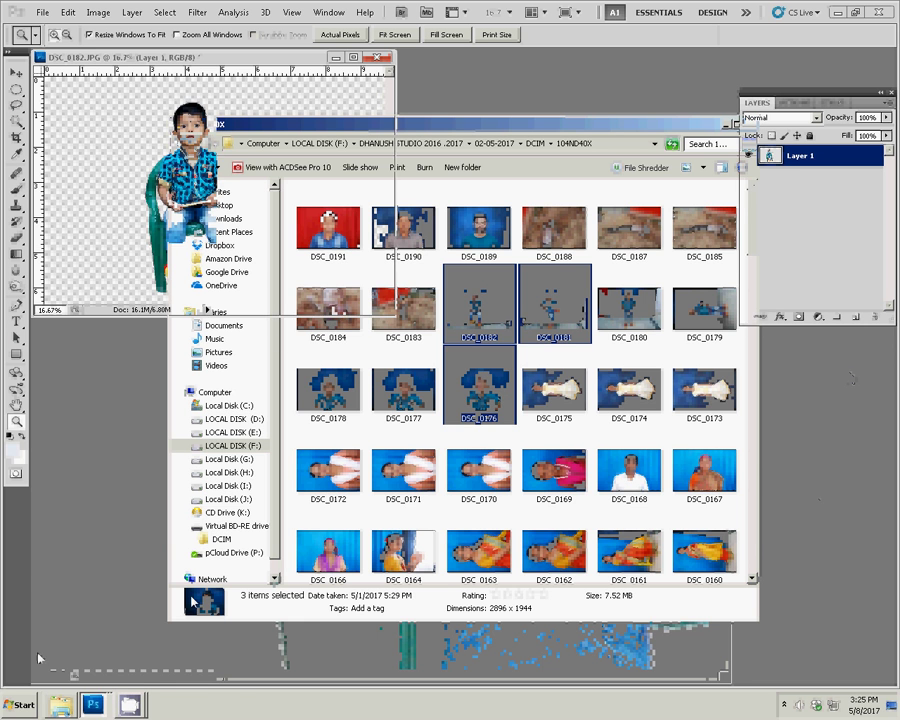
pyautogui.click(20, 705)
pyautogui.click(205, 497)
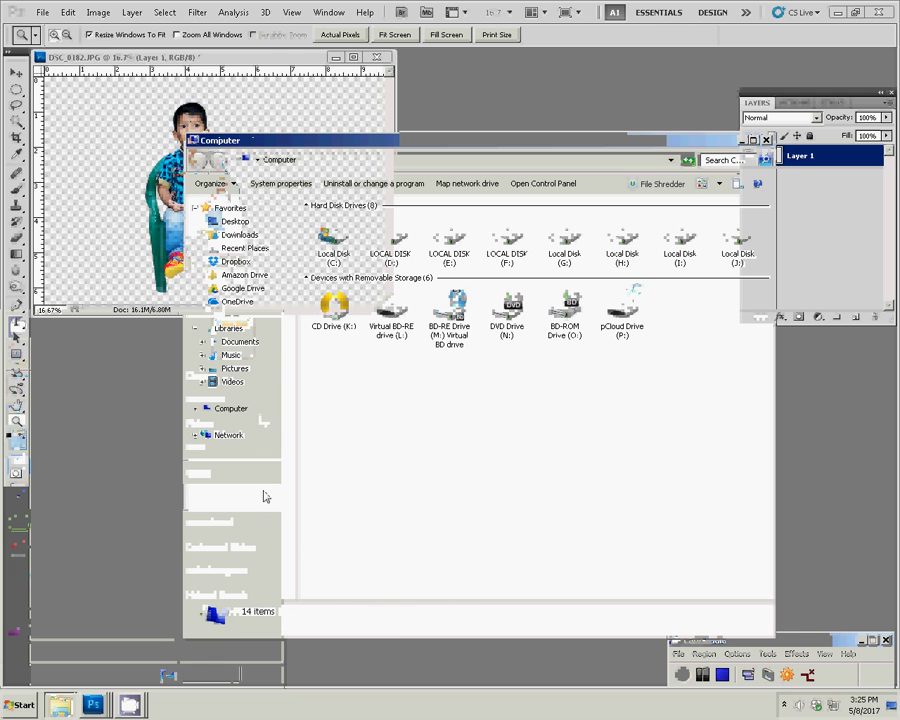
pyautogui.click(268, 436)
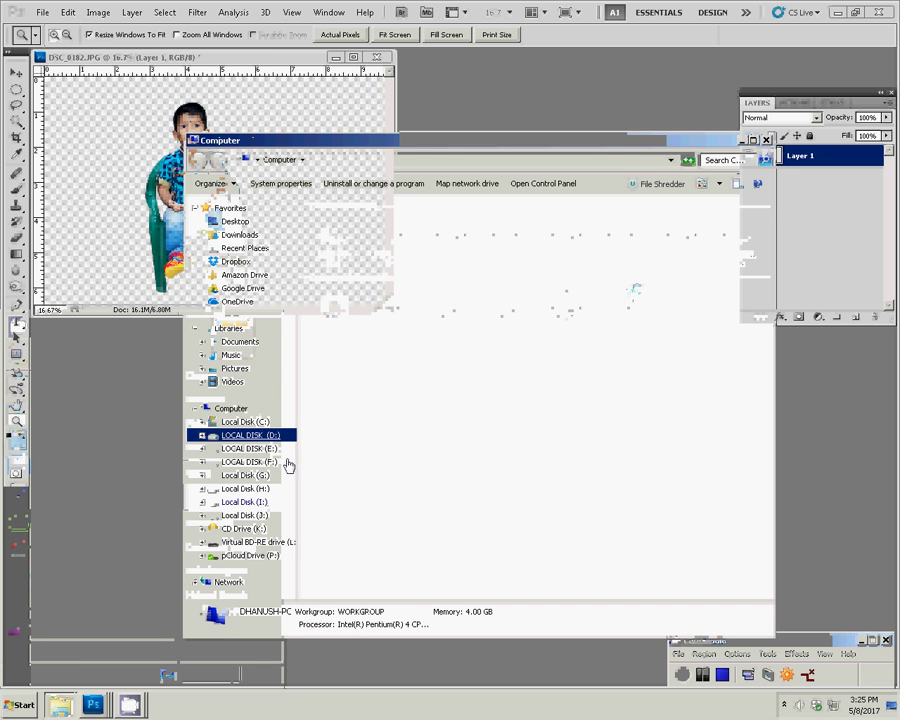
pyautogui.click(390, 282)
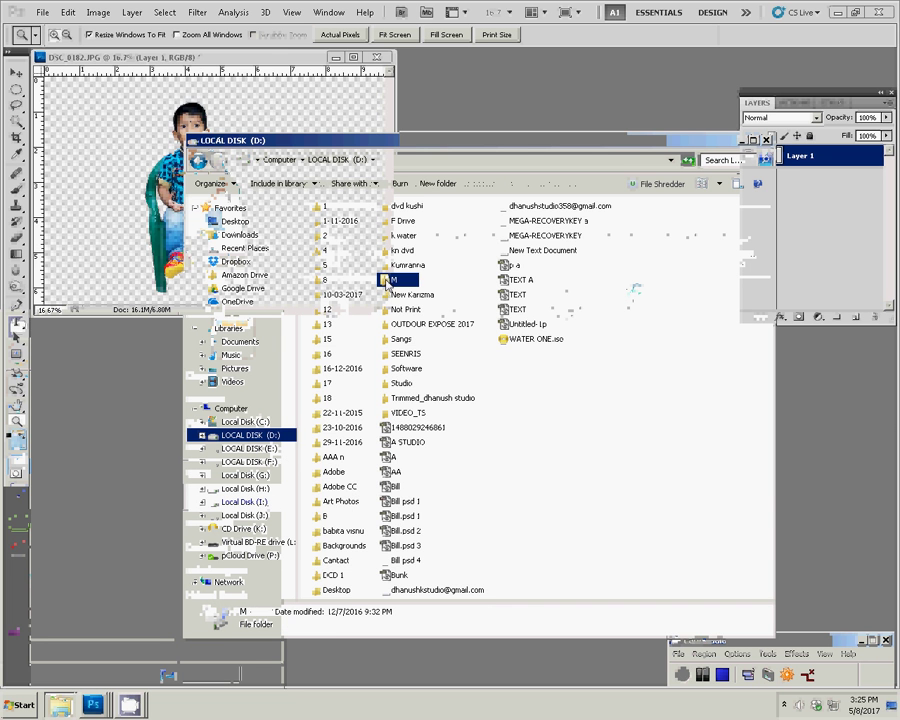
pyautogui.doubleClick(390, 281)
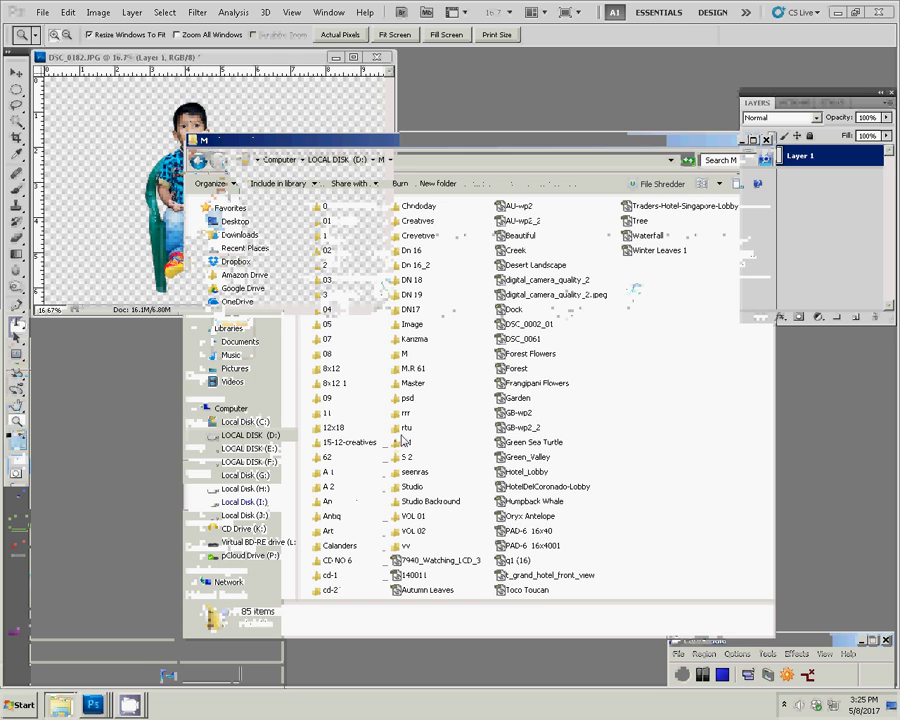
pyautogui.doubleClick(402, 430)
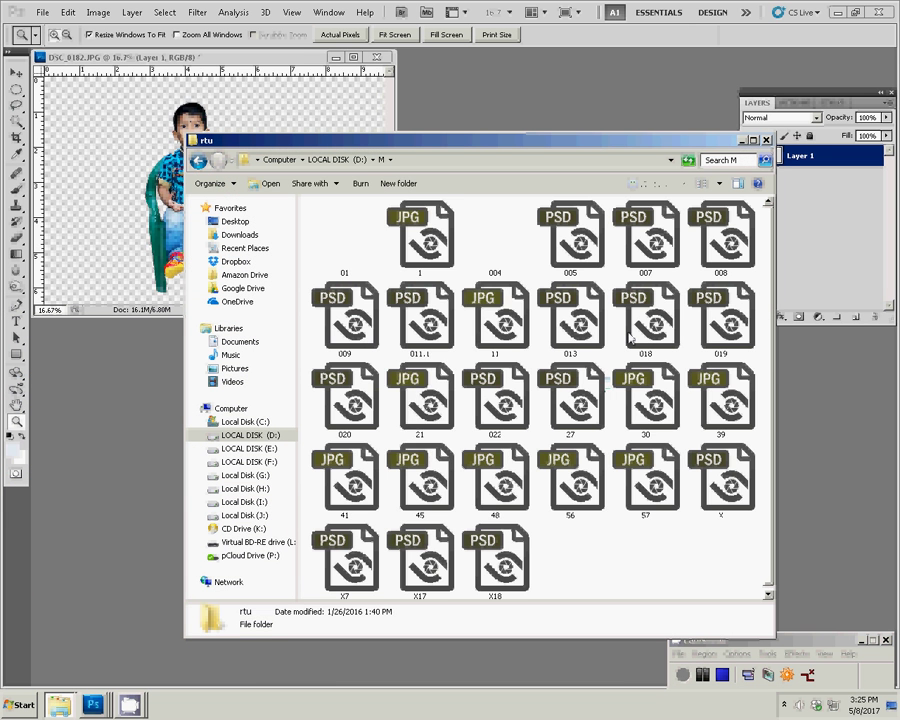
pyautogui.click(420, 240)
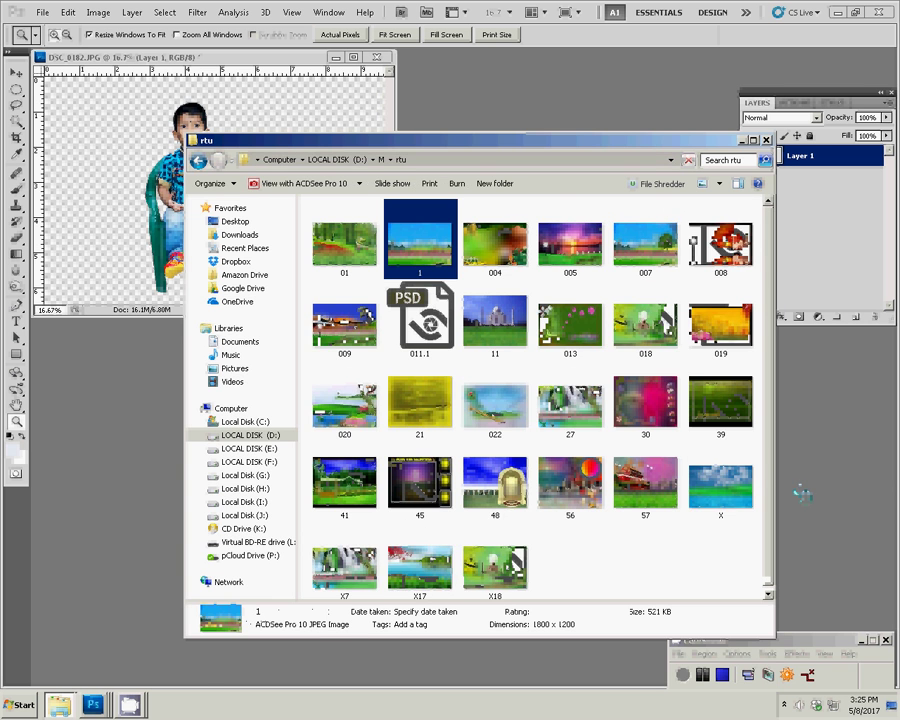
pyautogui.click(799, 493)
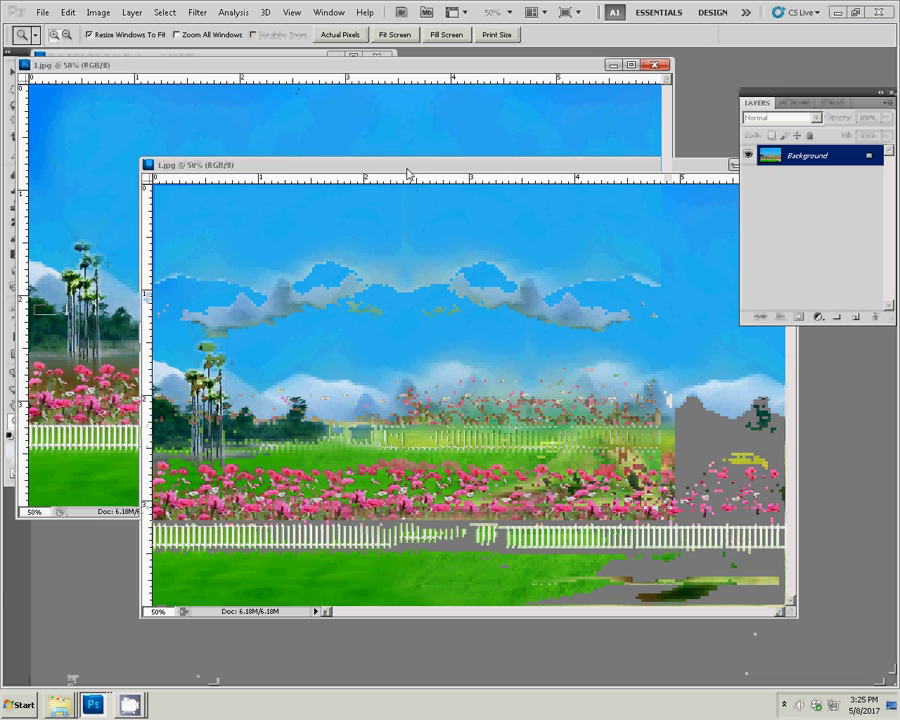
# Step: Drag the boy cut-out into 1.jpg, scale it to 64.01%, and place it on the left
pyautogui.moveTo(563, 94); pyautogui.dragTo(408, 175)
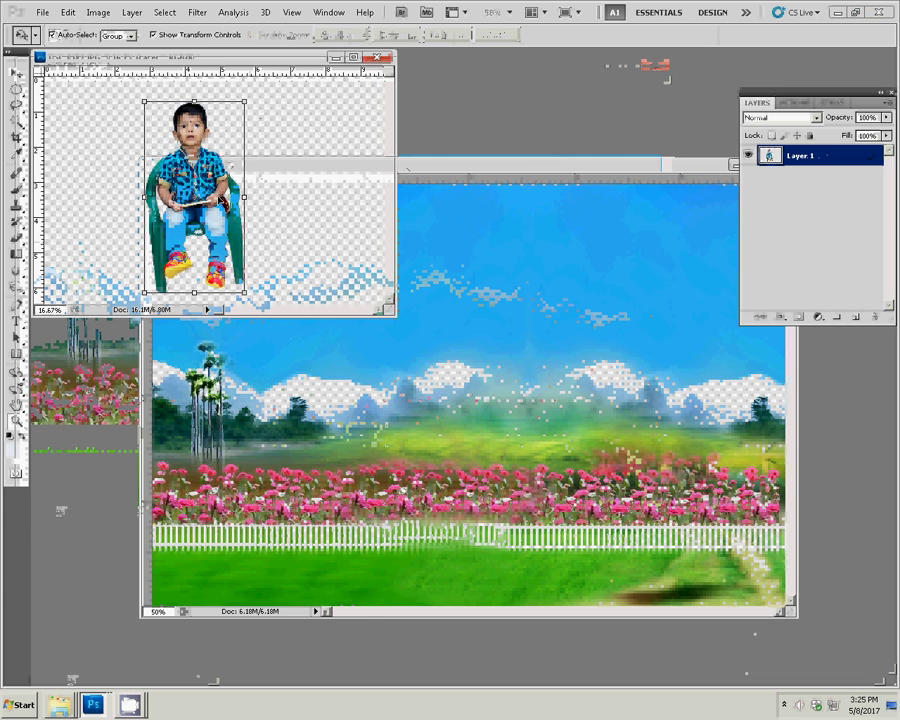
pyautogui.moveTo(200, 200)
pyautogui.mouseDown()
pyautogui.moveTo(535, 328)
pyautogui.moveTo(324, 328)
pyautogui.mouseUp()
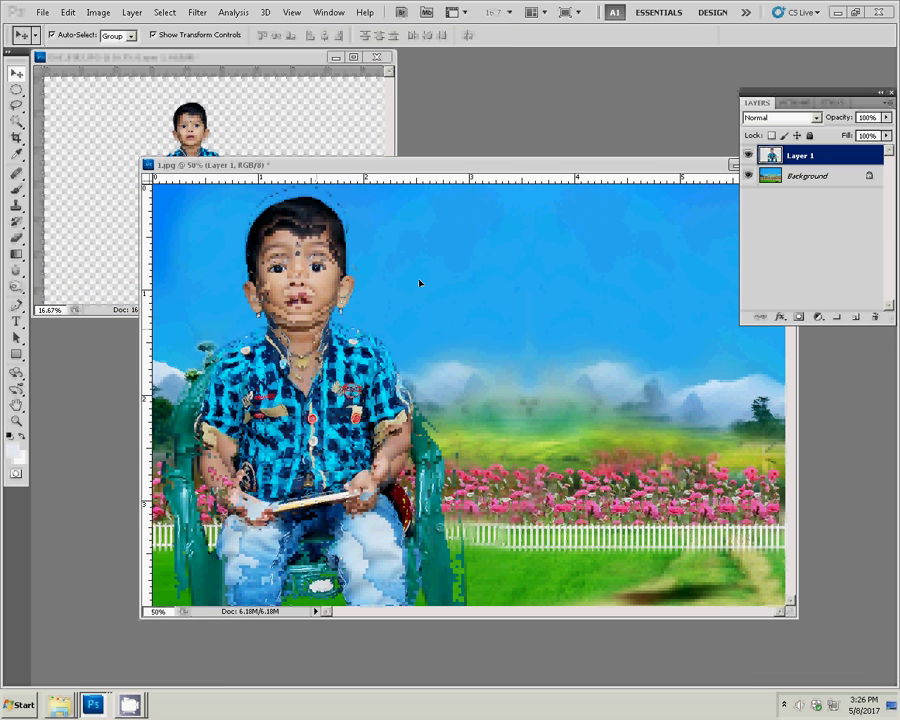
pyautogui.moveTo(459, 192); pyautogui.dragTo(426, 285)
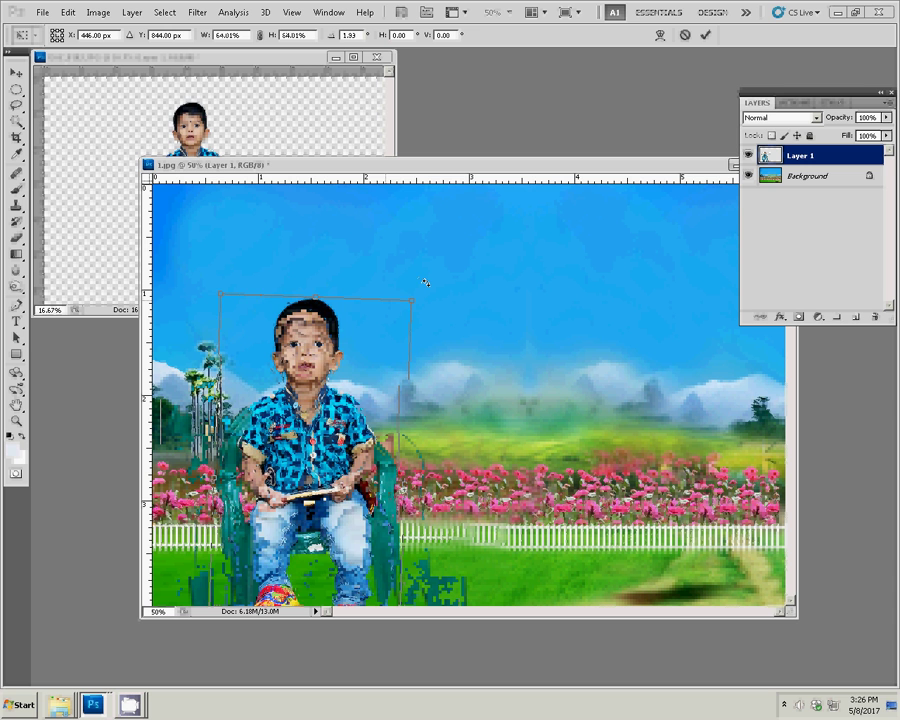
pyautogui.moveTo(323, 340)
pyautogui.mouseDown()
pyautogui.moveTo(312, 269)
pyautogui.moveTo(306, 281)
pyautogui.mouseUp()
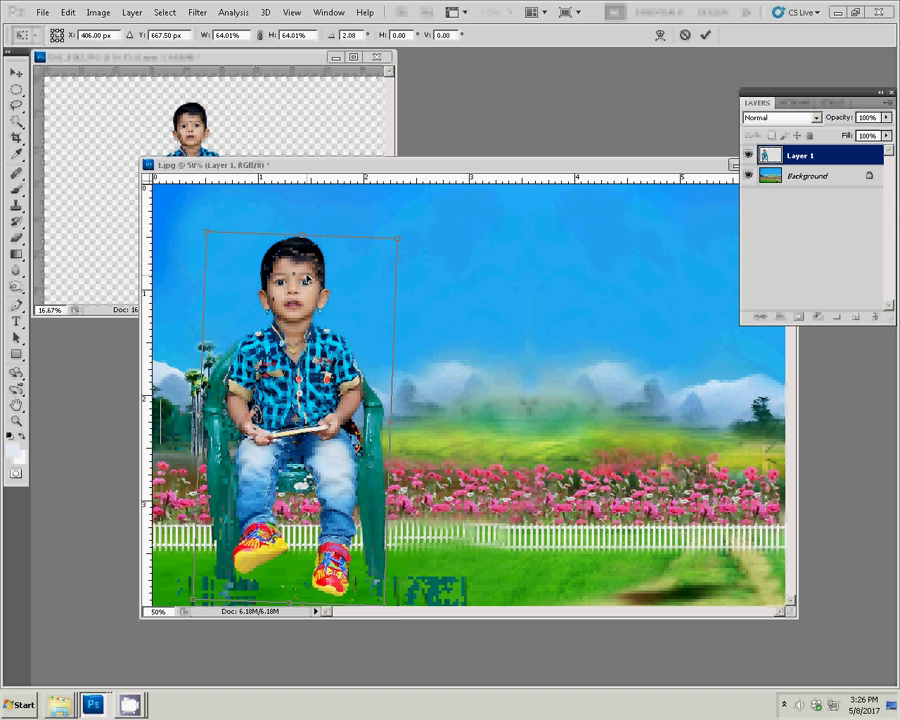
pyautogui.click(705, 34)
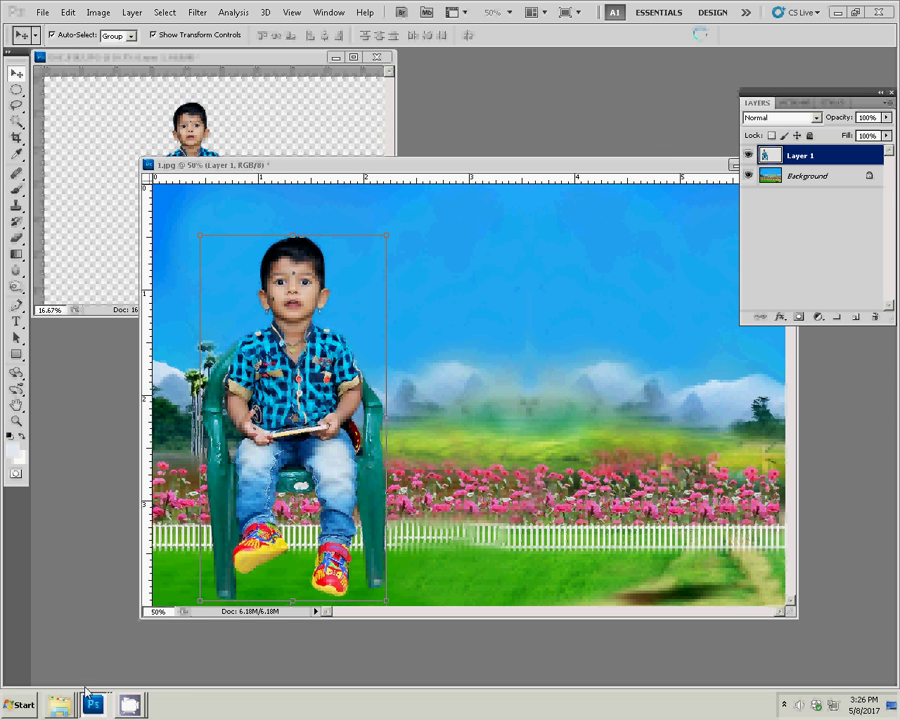
# Step: Drag the smiling close-up from DSC_0176 into 1.jpg as a new layer
pyautogui.click(80, 655)
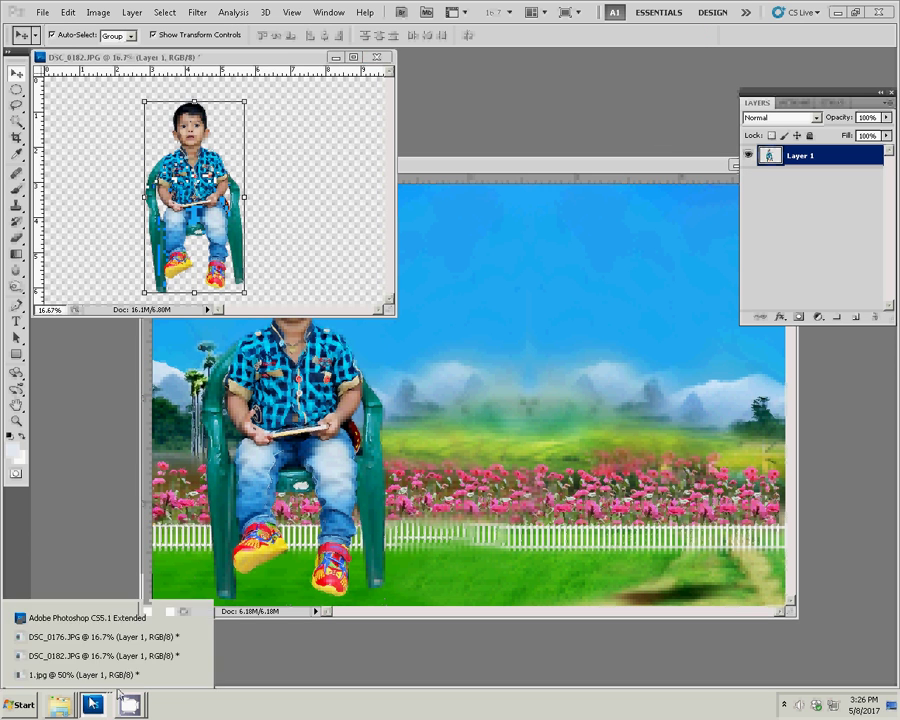
pyautogui.click(64, 675)
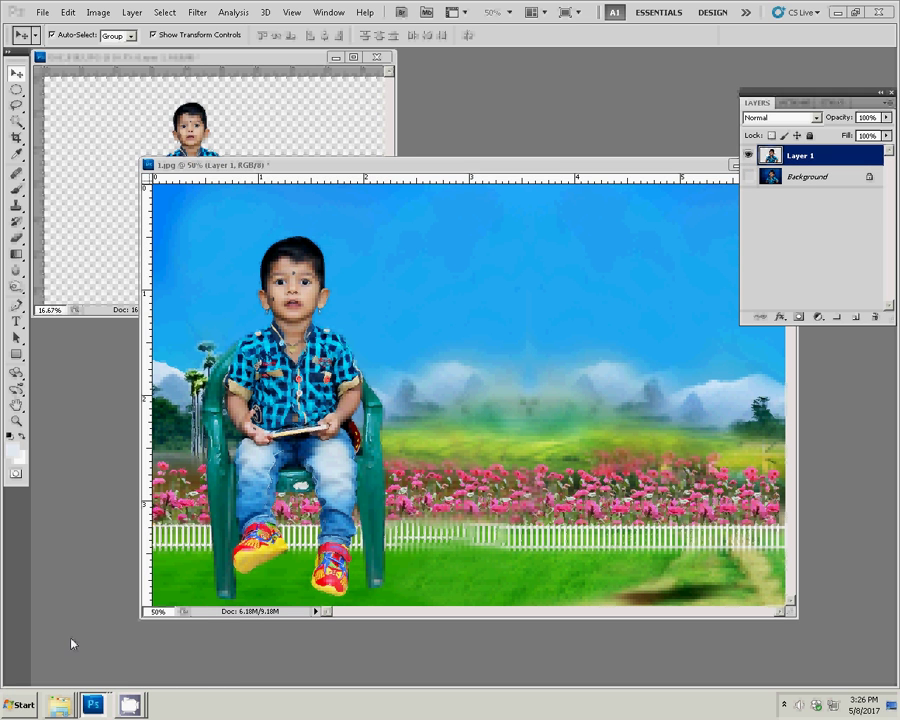
pyautogui.click(90, 652)
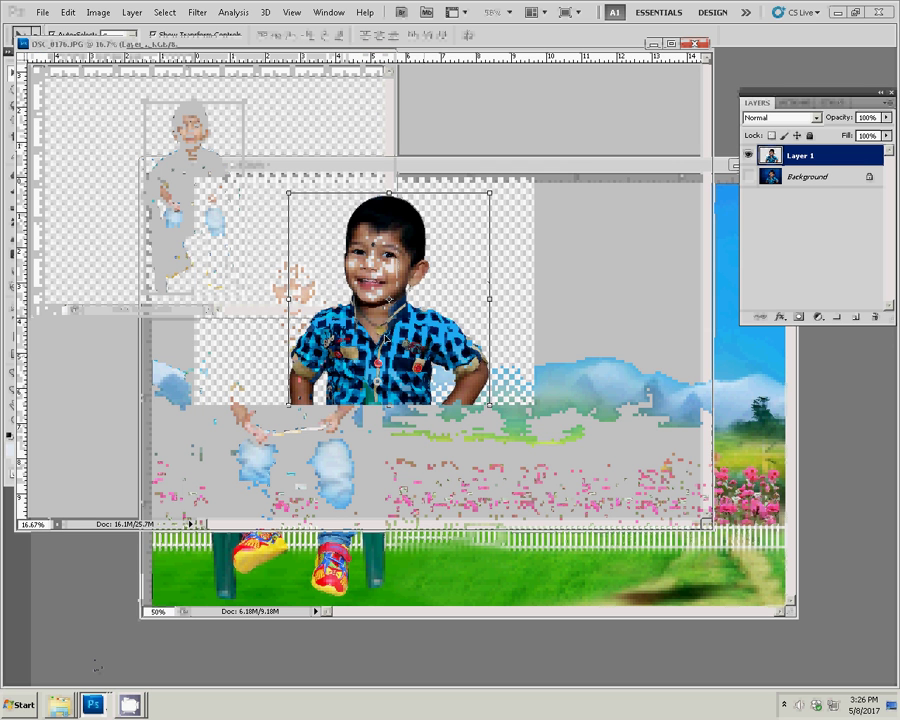
pyautogui.moveTo(372, 274)
pyautogui.mouseDown()
pyautogui.moveTo(745, 380)
pyautogui.moveTo(595, 363)
pyautogui.mouseUp()
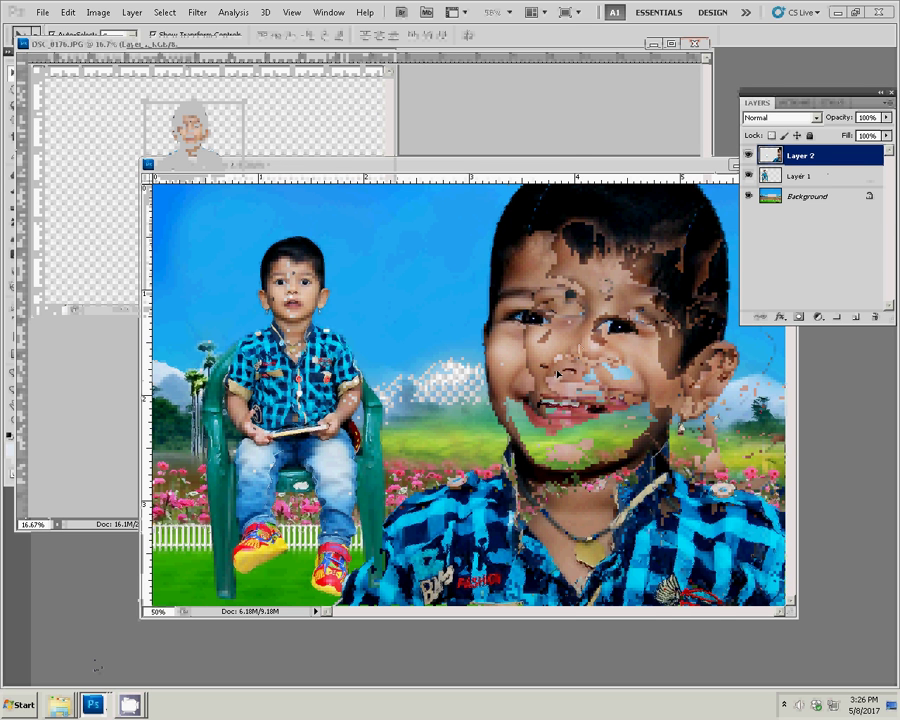
# Step: Free-transform the close-up smaller and position it on the right side beside the seated boy
pyautogui.hotkey('ctrl', 't')
pyautogui.hotkey('ctrl', '0')
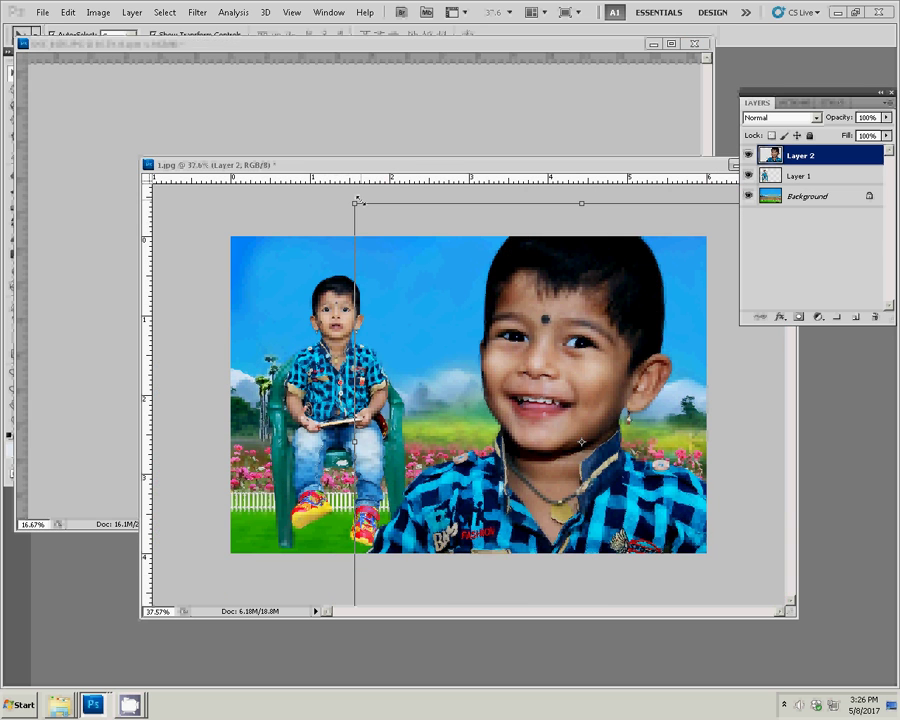
pyautogui.moveTo(357, 201); pyautogui.dragTo(385, 274)
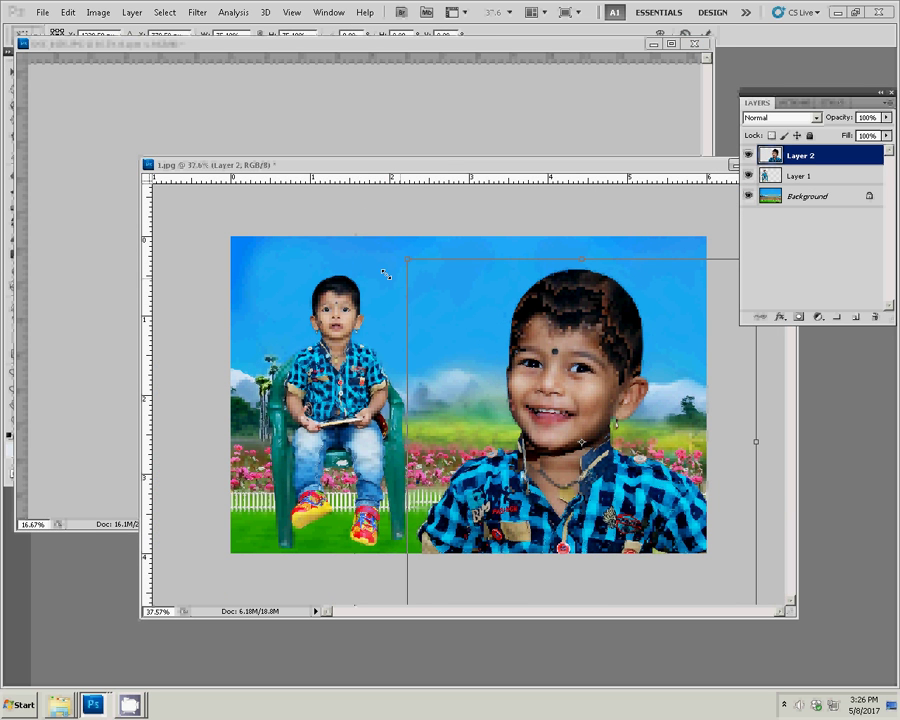
pyautogui.moveTo(588, 311); pyautogui.dragTo(568, 279)
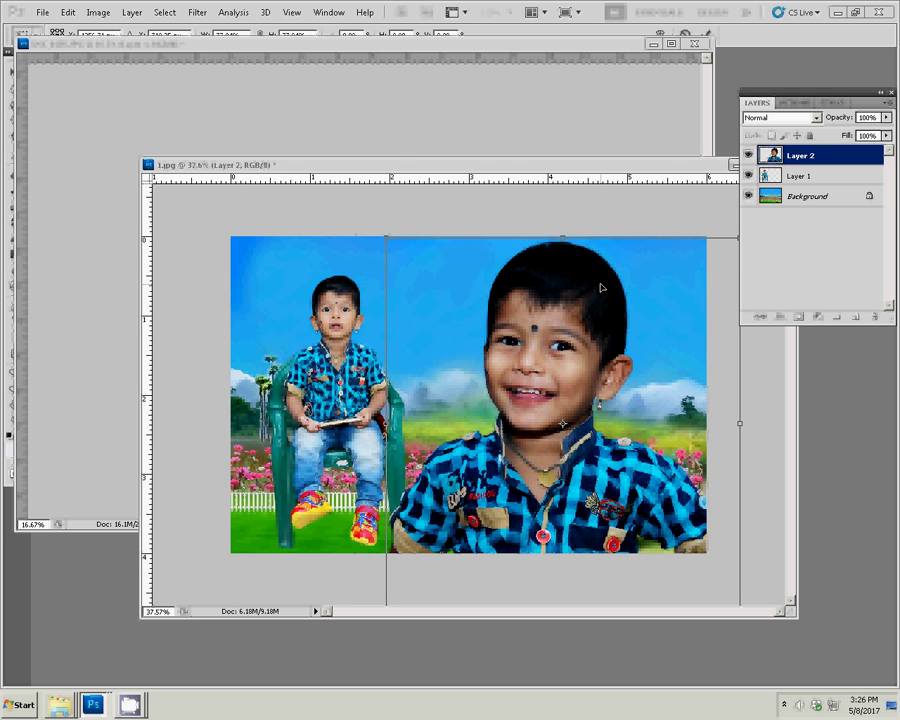
pyautogui.click(710, 35)
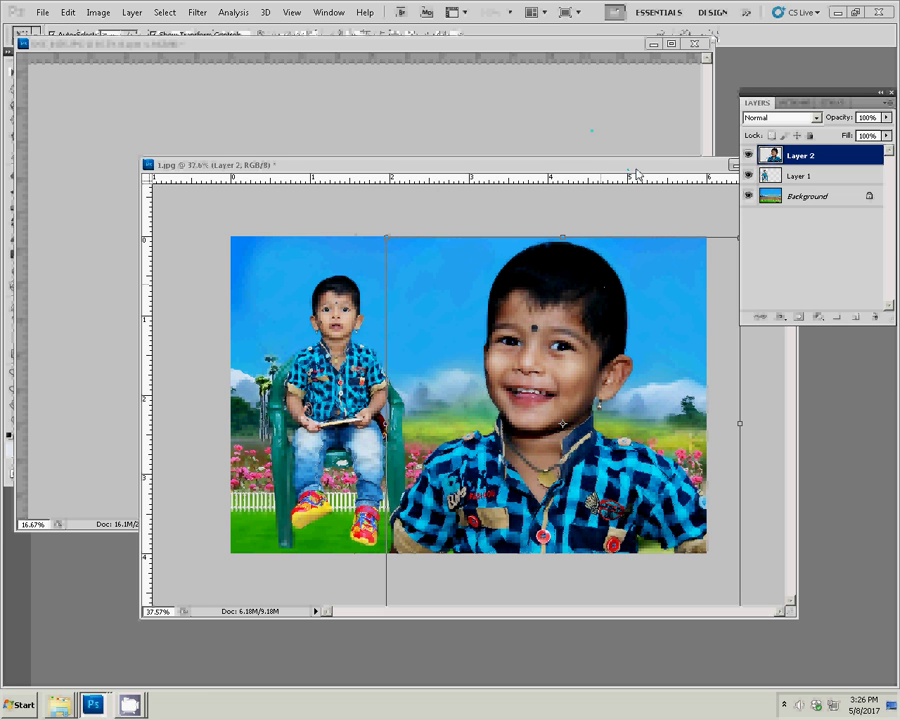
# Step: Merge Visible to combine all layers into one, checking Image Size without changes
pyautogui.click(98, 12)
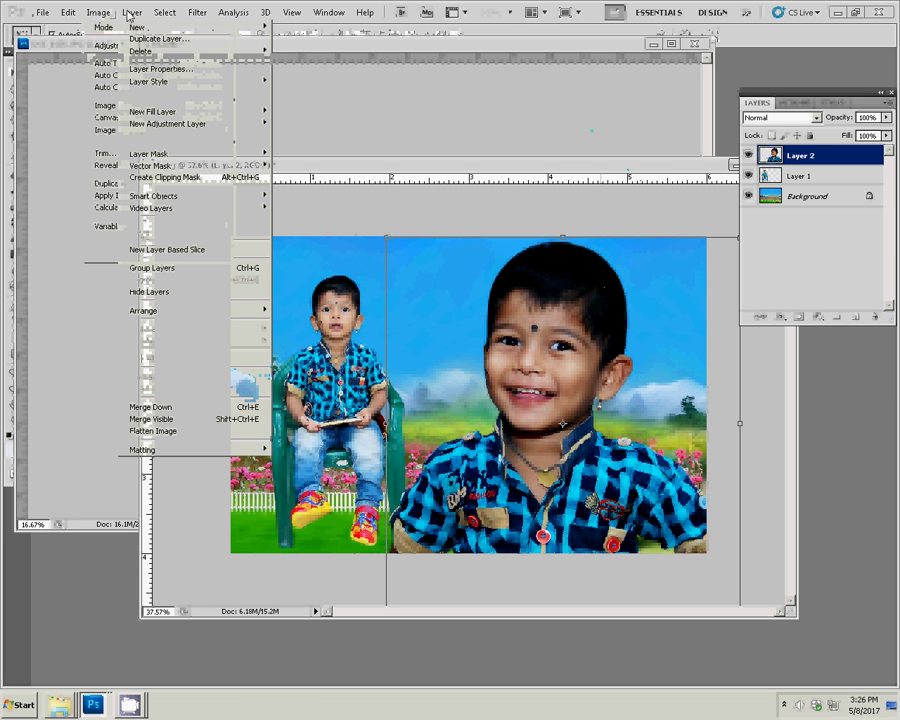
pyautogui.click(160, 419)
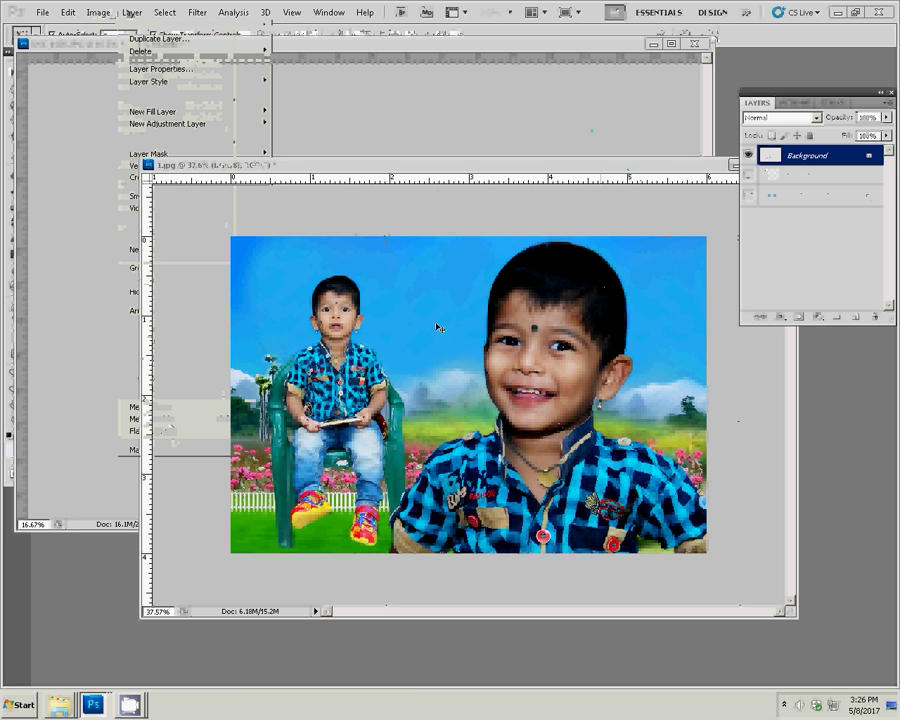
pyautogui.rightClick(518, 166)
pyautogui.click(536, 190)
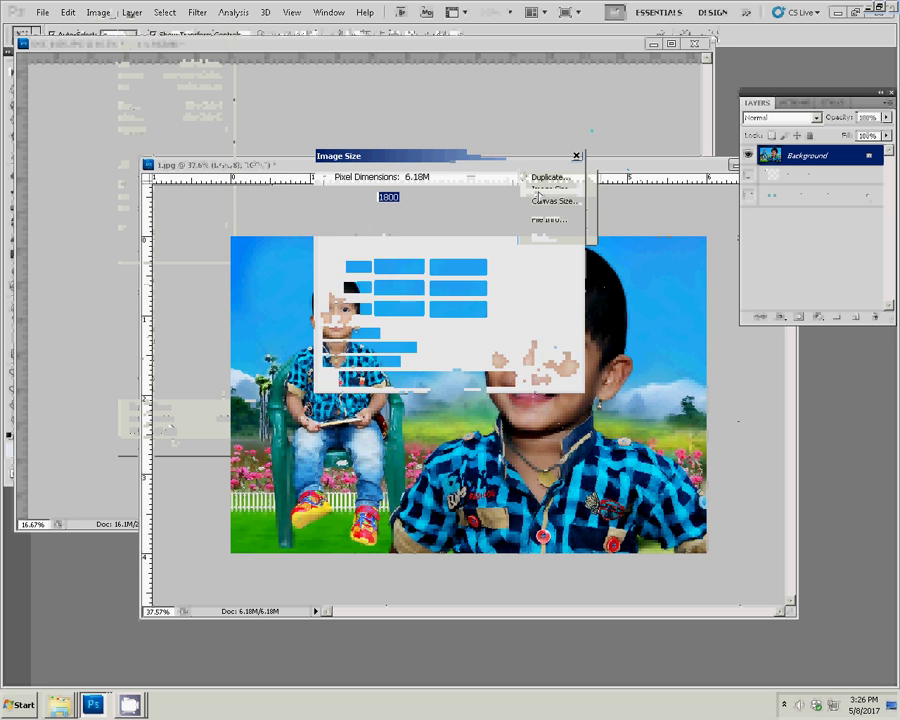
pyautogui.click(548, 200)
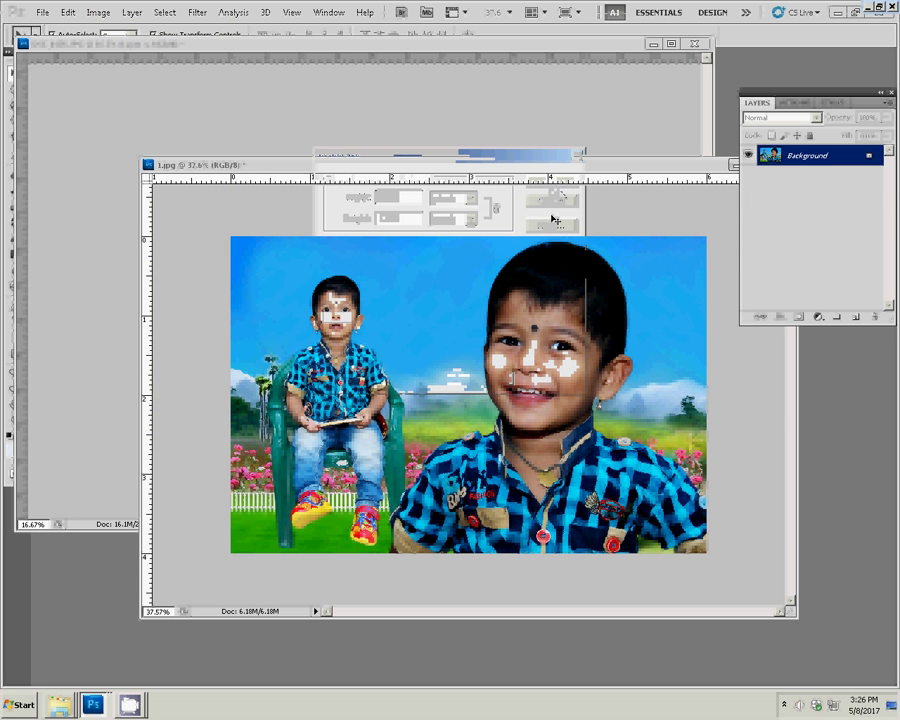
pyautogui.click(40, 12)
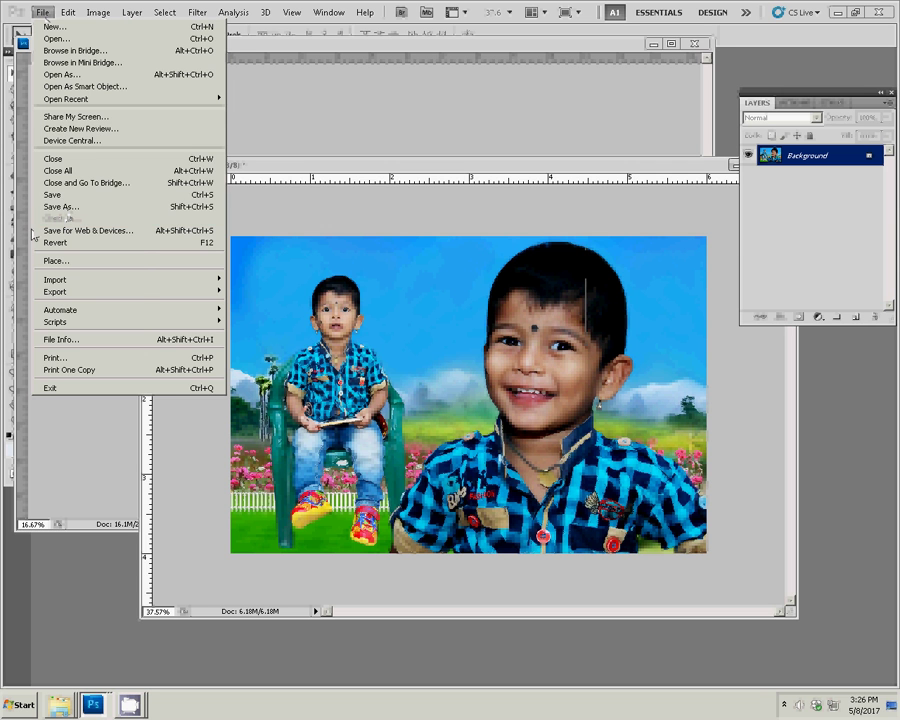
# Step: In Save As, browse to folder 8 inside folder 0 on Local Disk (G:)
pyautogui.click(497, 289)
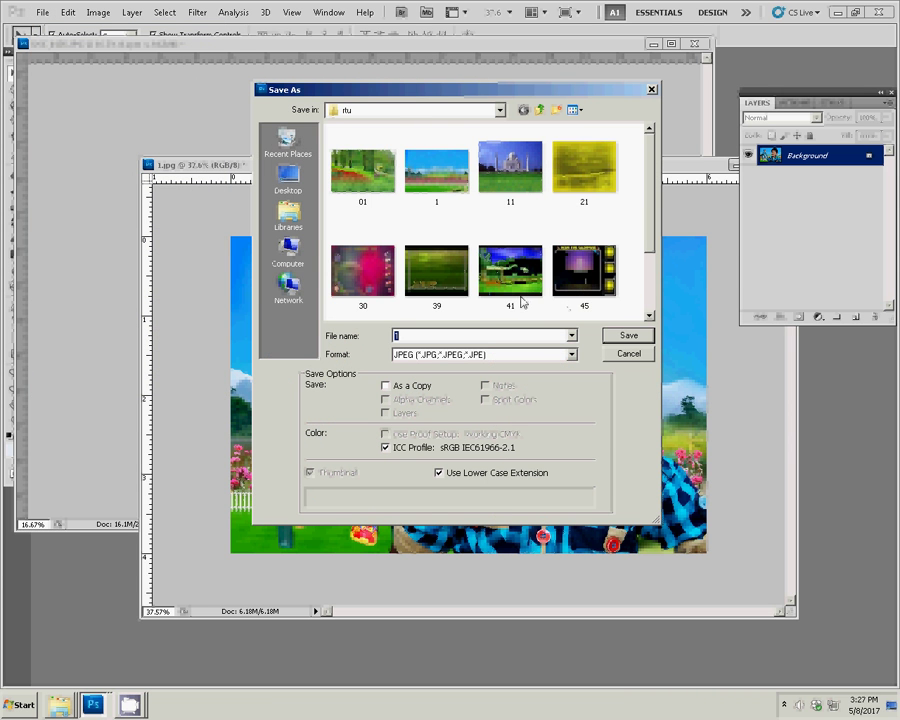
pyautogui.click(288, 250)
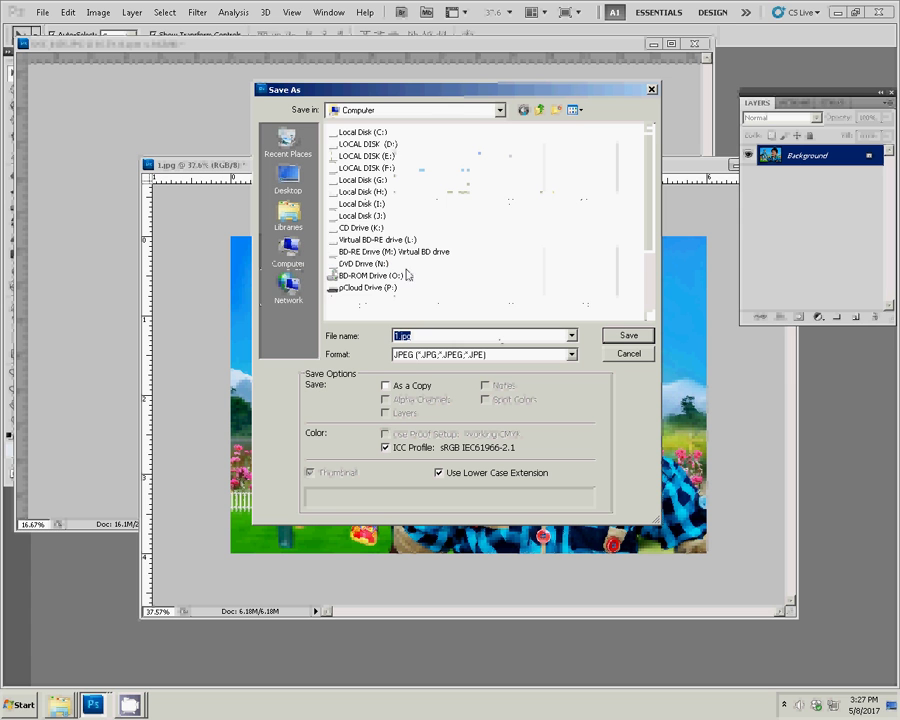
pyautogui.click(362, 181)
pyautogui.click(616, 338)
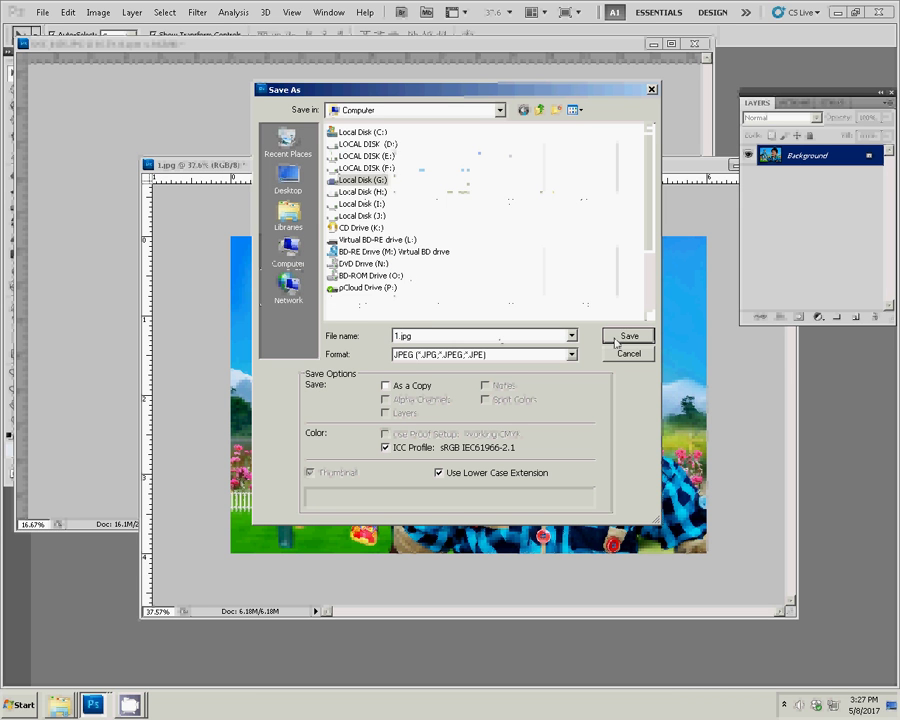
pyautogui.click(341, 146)
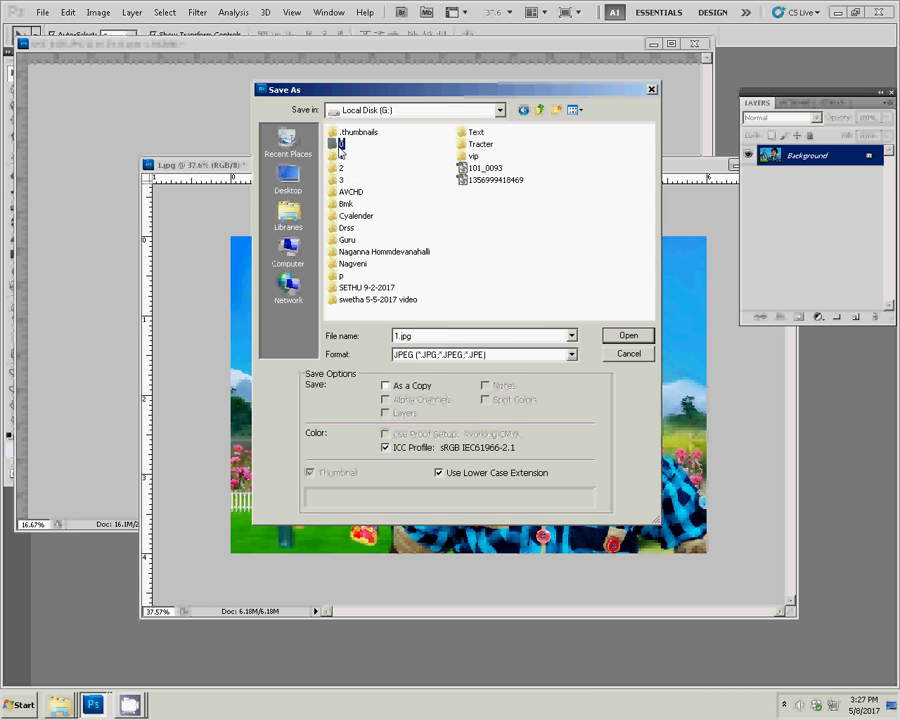
pyautogui.click(640, 338)
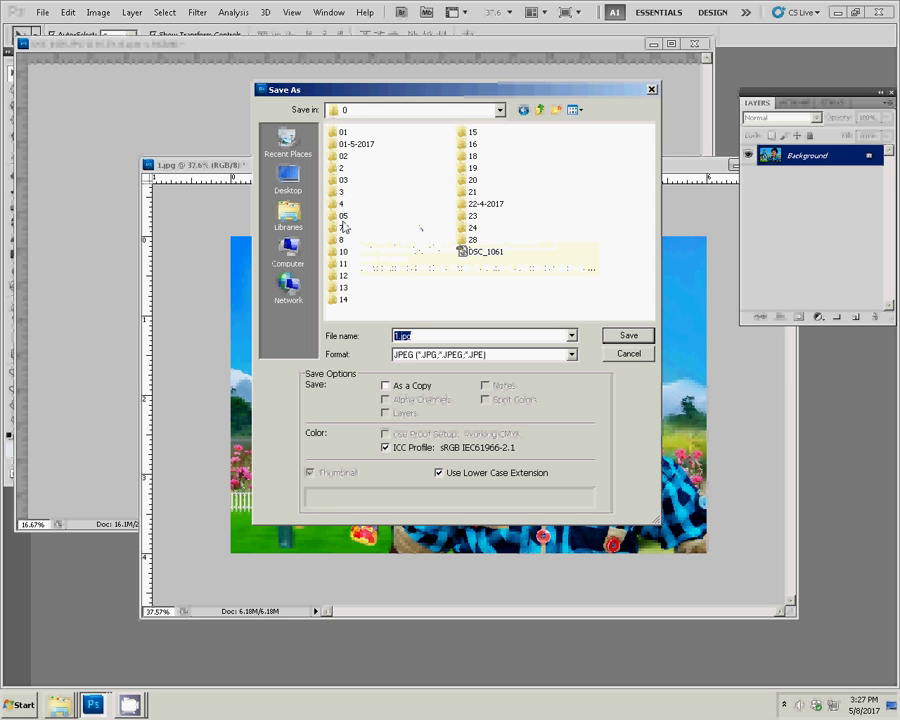
pyautogui.click(343, 215)
pyautogui.click(341, 240)
pyautogui.click(615, 338)
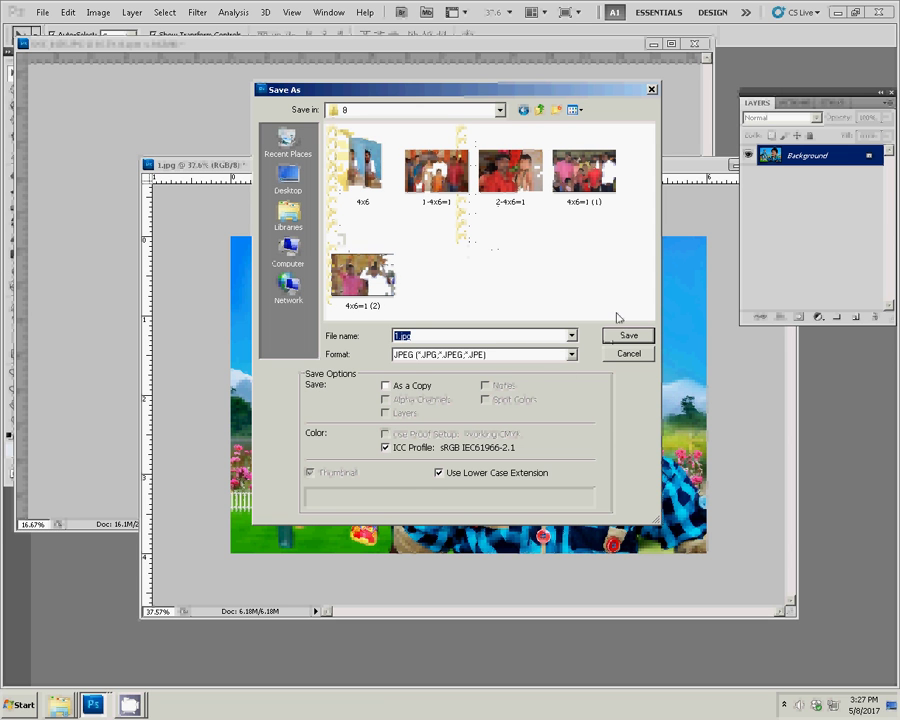
# Step: Save the composite in JPEG format named 3-4x6=1
pyautogui.click(467, 355)
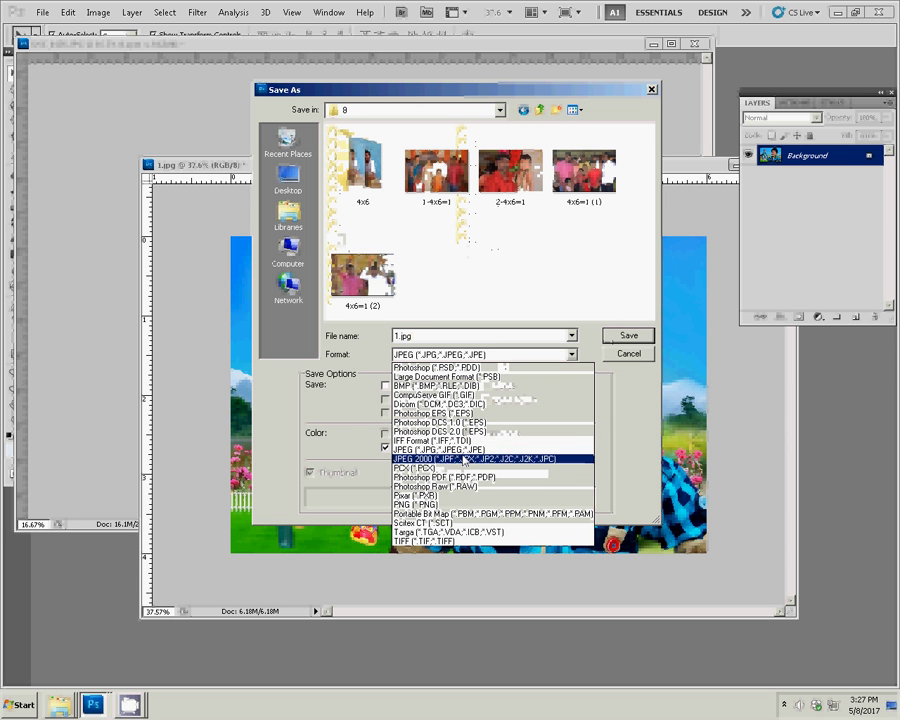
pyautogui.click(463, 457)
pyautogui.click(434, 338)
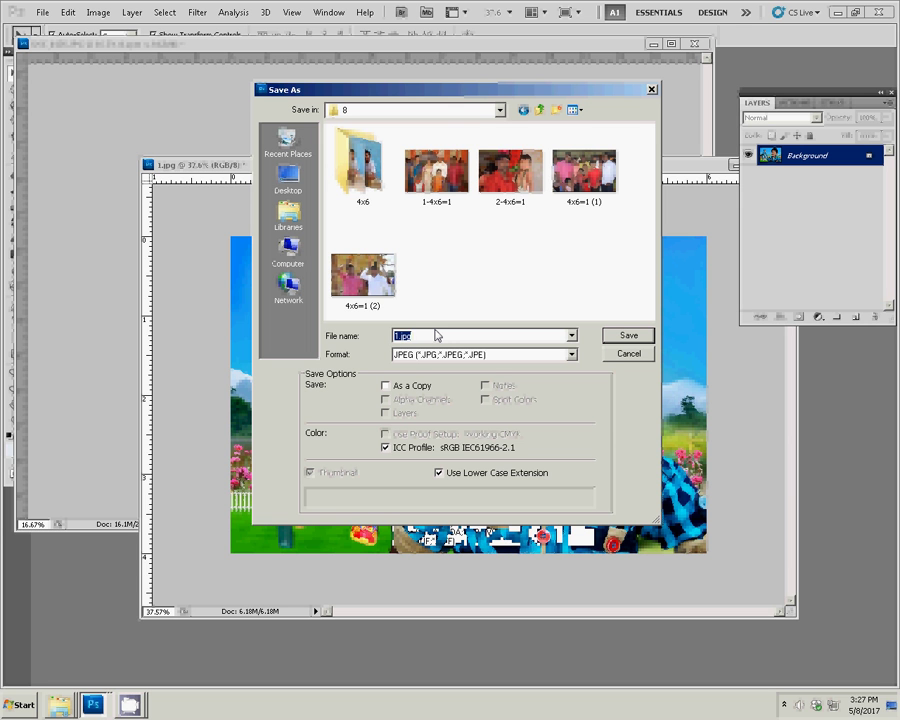
pyautogui.write('3-4')
pyautogui.write('x6=1')
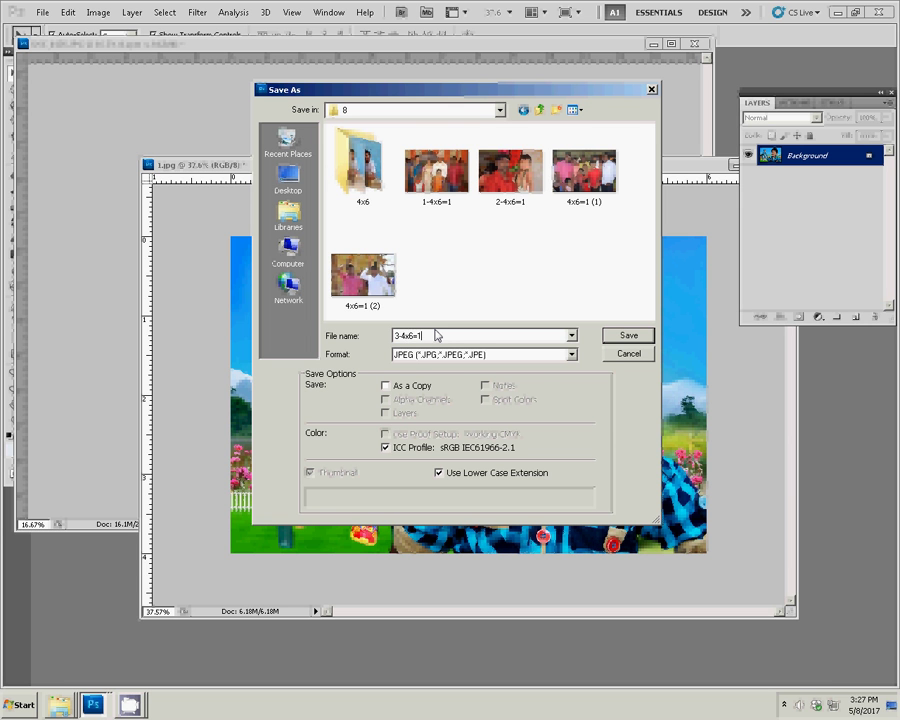
pyautogui.press('Return')
pyautogui.press('Return')
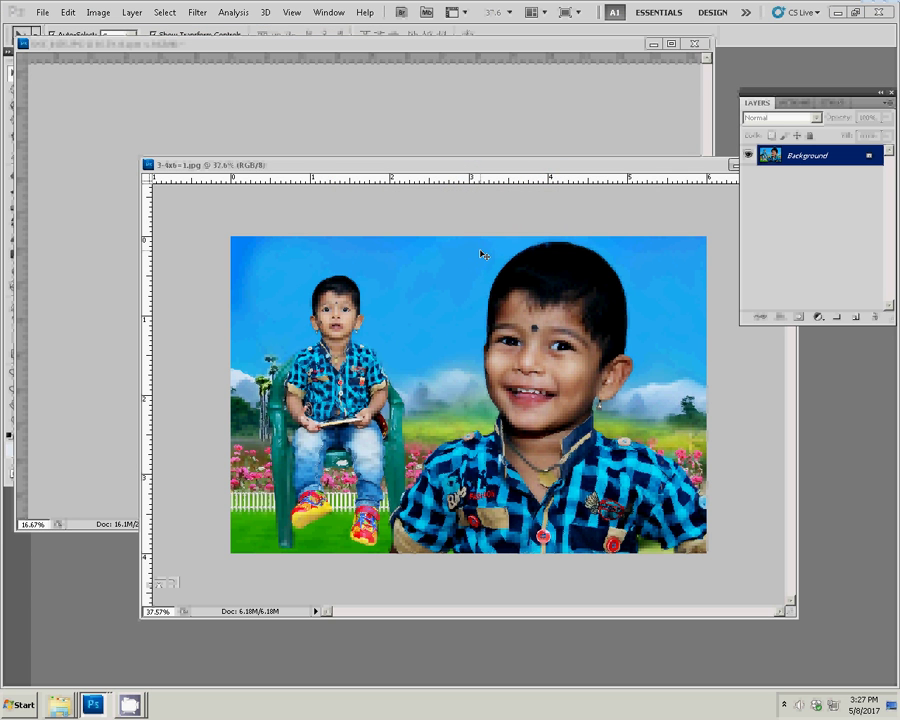
# Step: Close 3-4x6=1.jpg and DSC_0176 without saving, leaving the DSC_0182 cutout open
pyautogui.hotkey('ctrl', 'v')
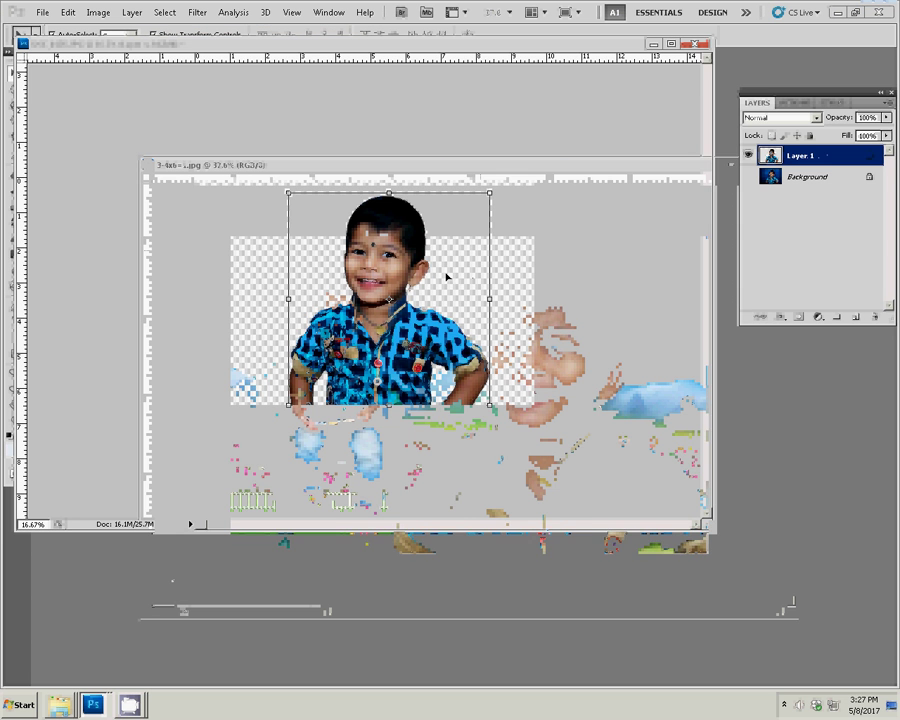
pyautogui.hotkey('ctrl', 'w')
pyautogui.click(481, 260)
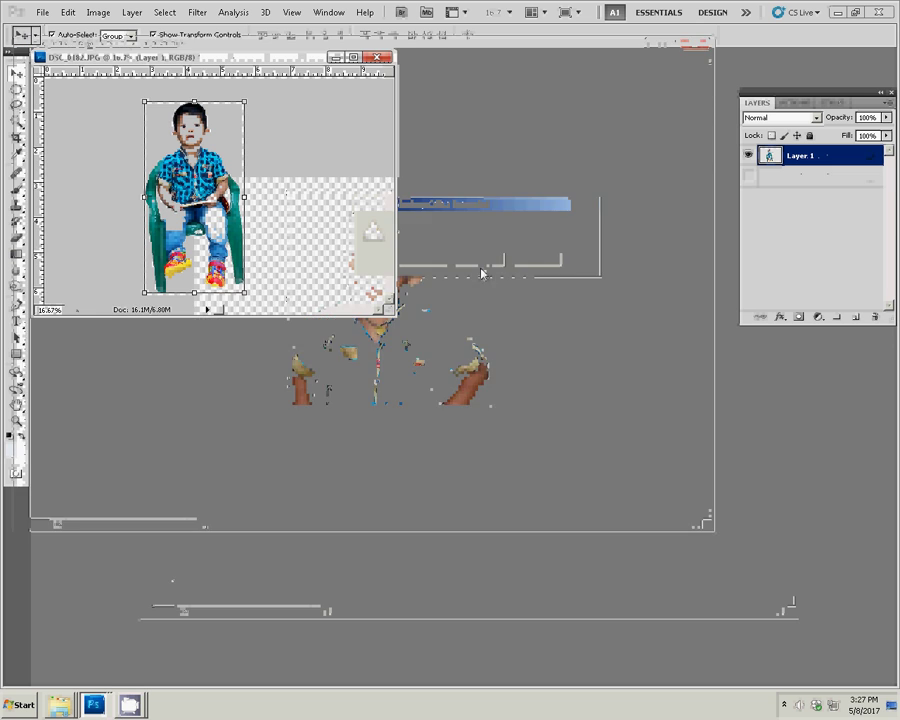
pyautogui.click(130, 705)
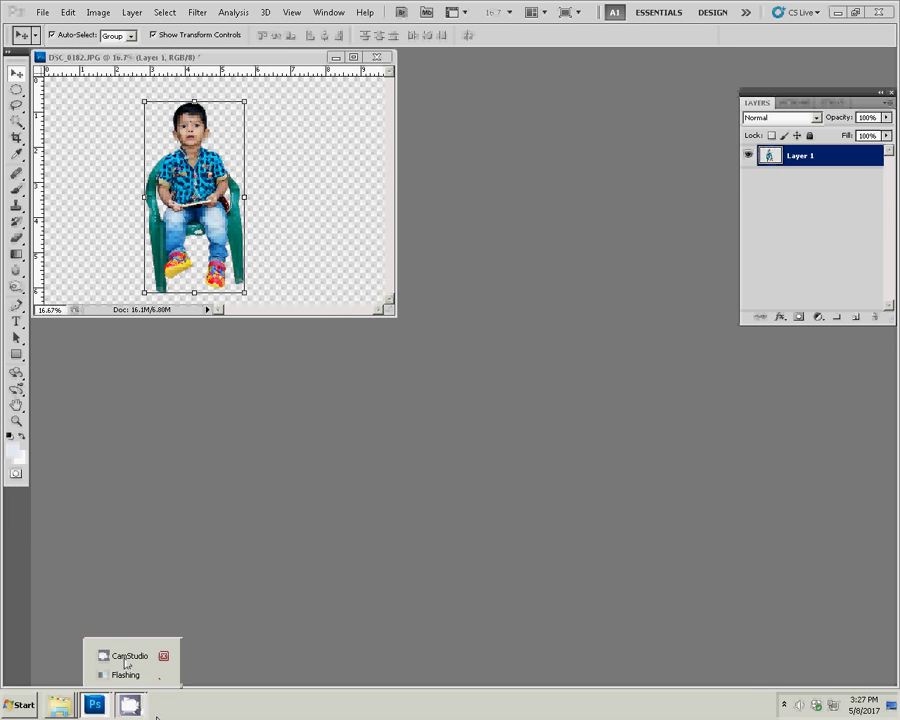